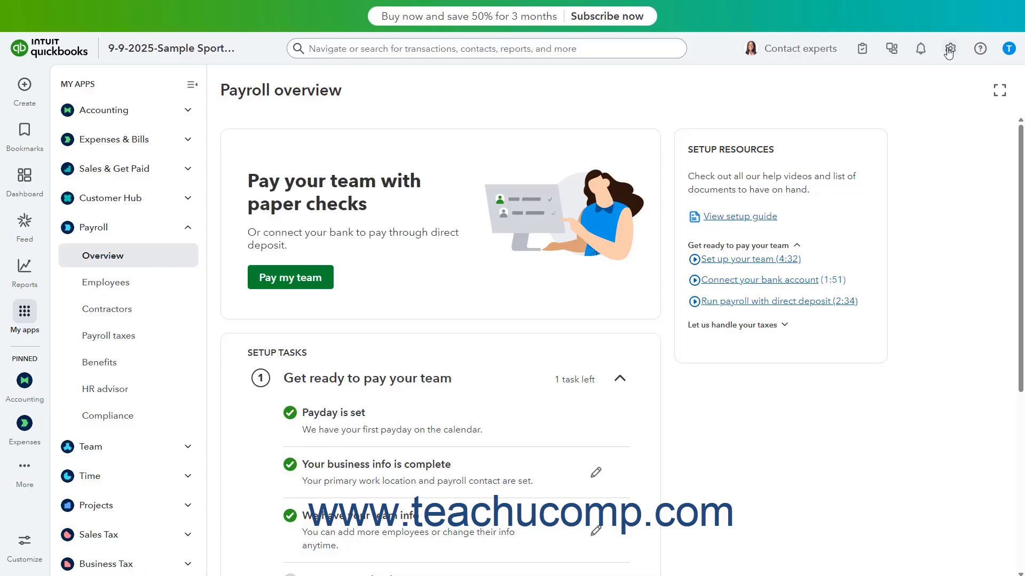
# - Switch to the other company file, the one whose name begins with "9-9-25- Sample"
pyautogui.click(949, 50)
pyautogui.click(858, 212)
pyautogui.click(537, 225)
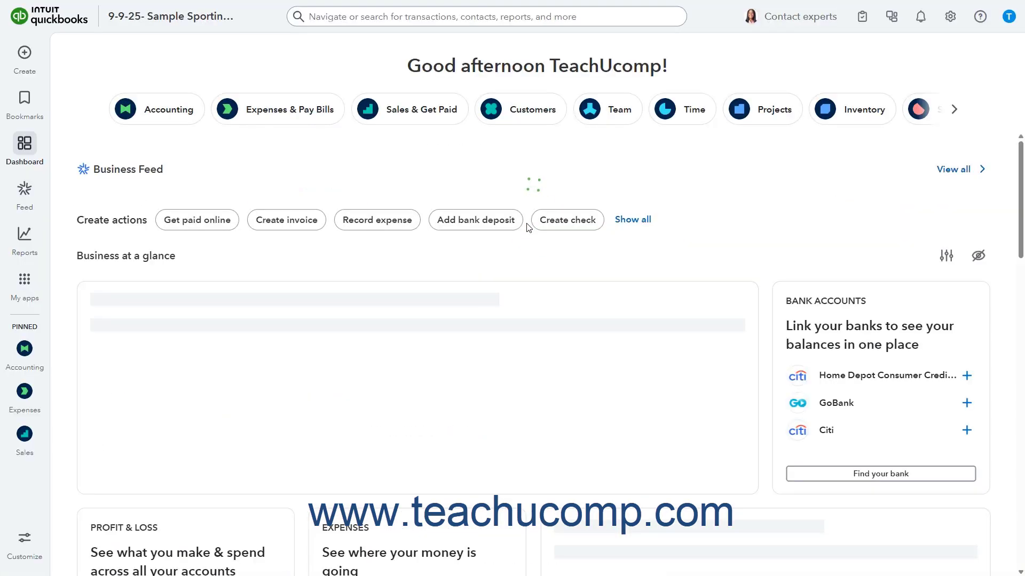
# - Open the Team employees page and view the blank new-employee form, closing it without adding anyone
pyautogui.moveTo(25, 284)
pyautogui.moveTo(97, 298)
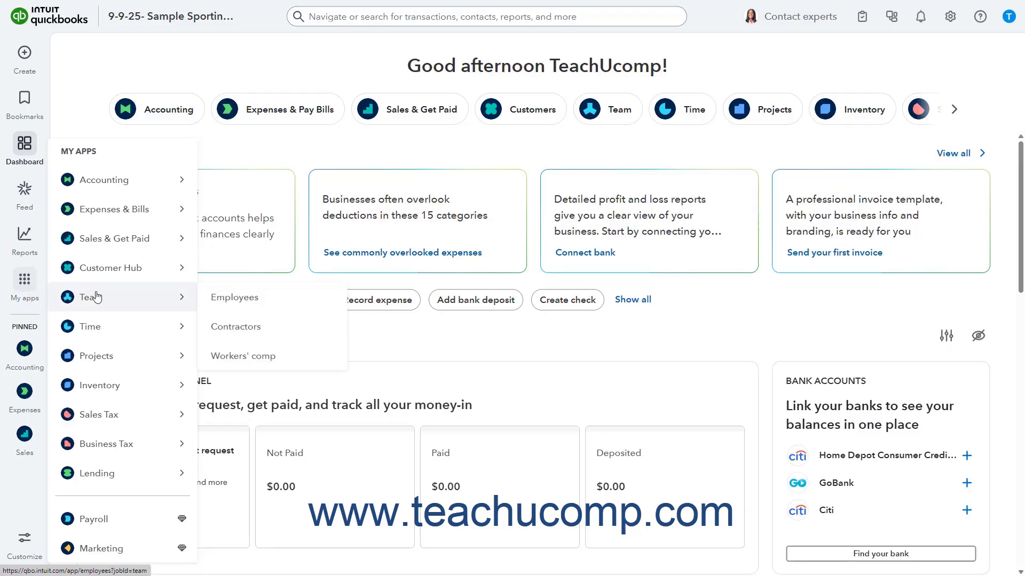
pyautogui.click(215, 299)
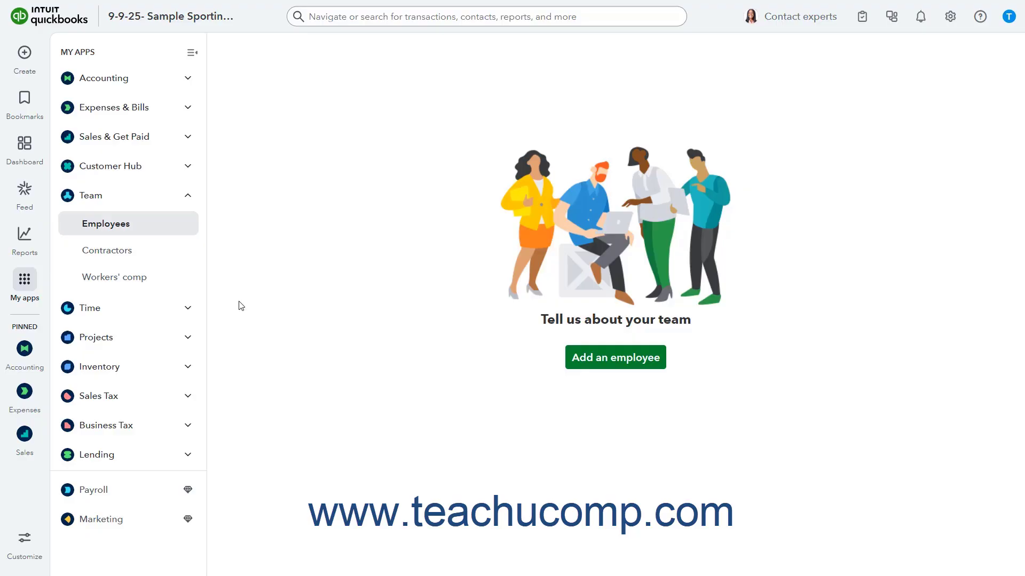
pyautogui.click(619, 370)
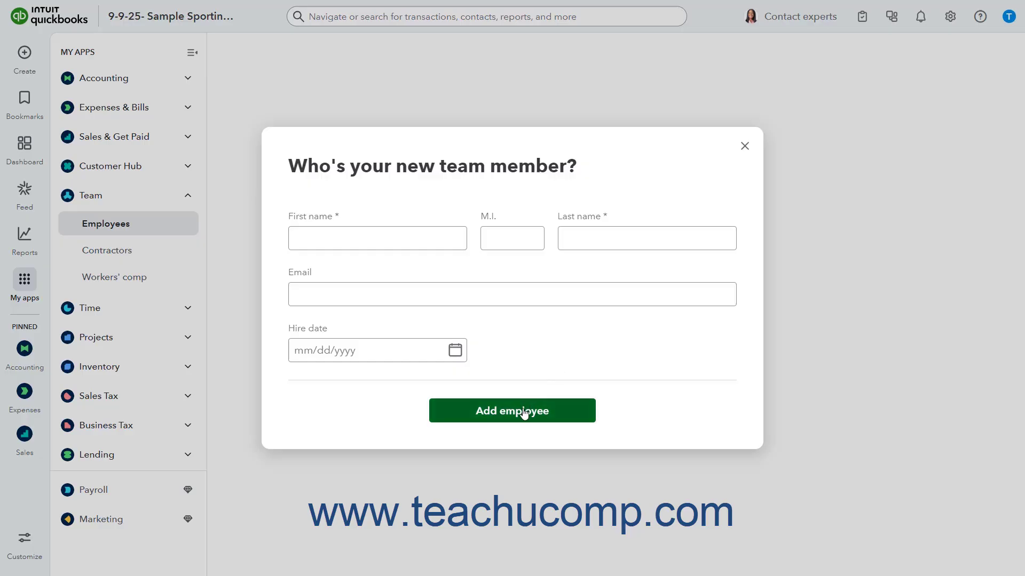
pyautogui.click(744, 151)
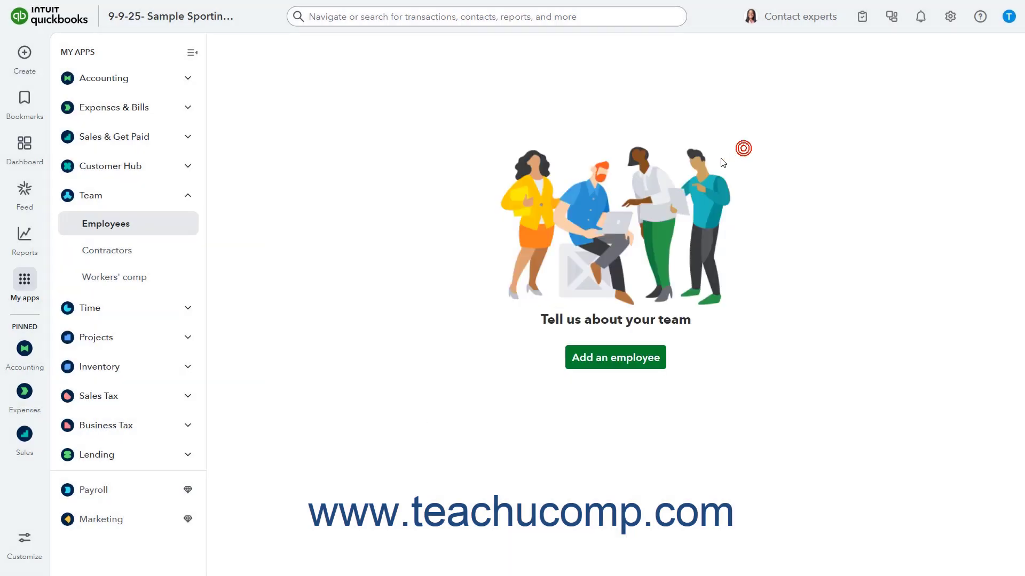
# - Switch back to the company whose name begins with "9-9-2025-Sample" and open its Payroll employees list
pyautogui.click(951, 20)
pyautogui.click(869, 186)
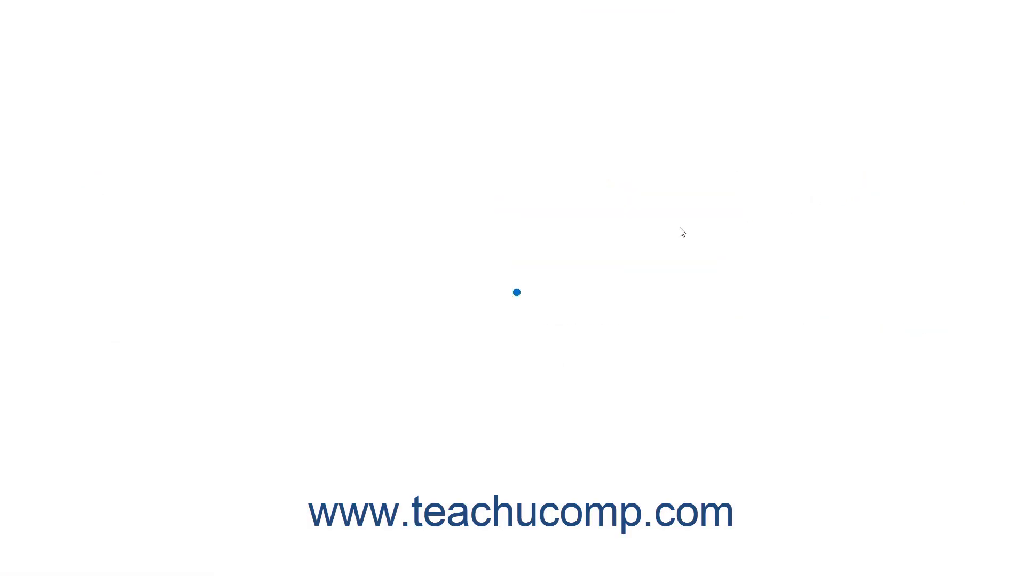
pyautogui.click(521, 191)
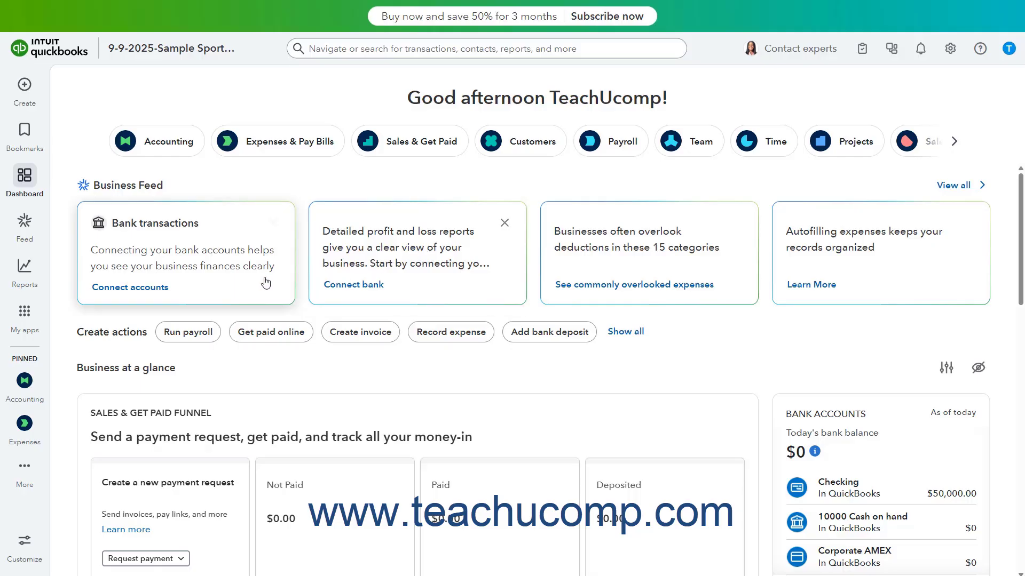
pyautogui.moveTo(25, 315)
pyautogui.moveTo(104, 326)
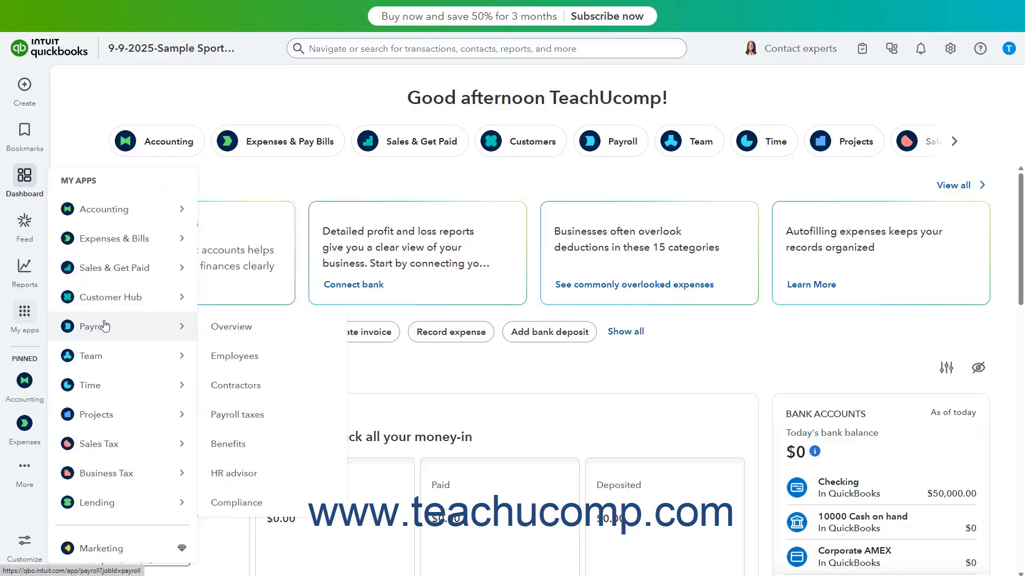
pyautogui.click(216, 356)
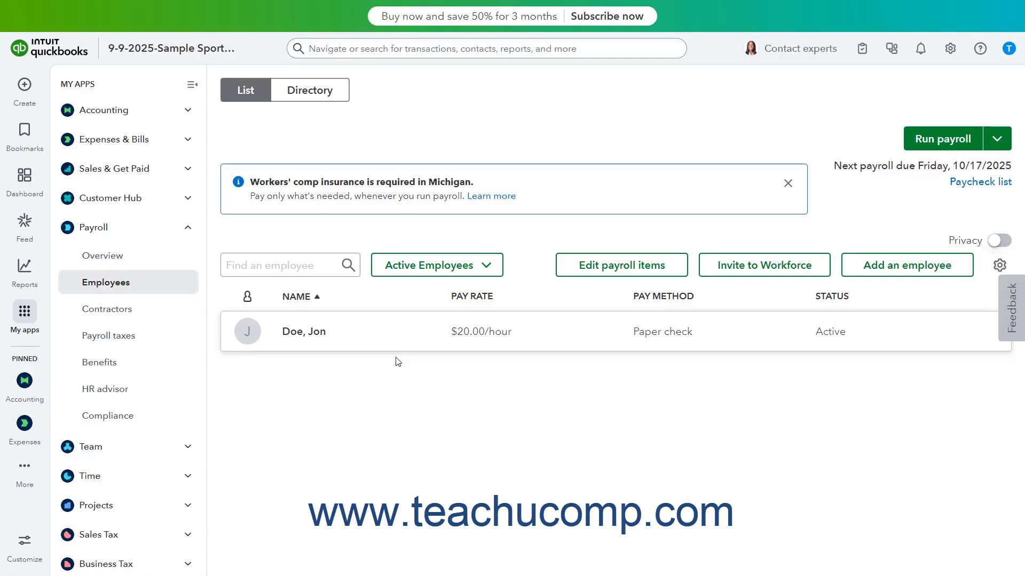
# - Start a new payroll employee record and fill in the employee's first and last name
pyautogui.click(899, 277)
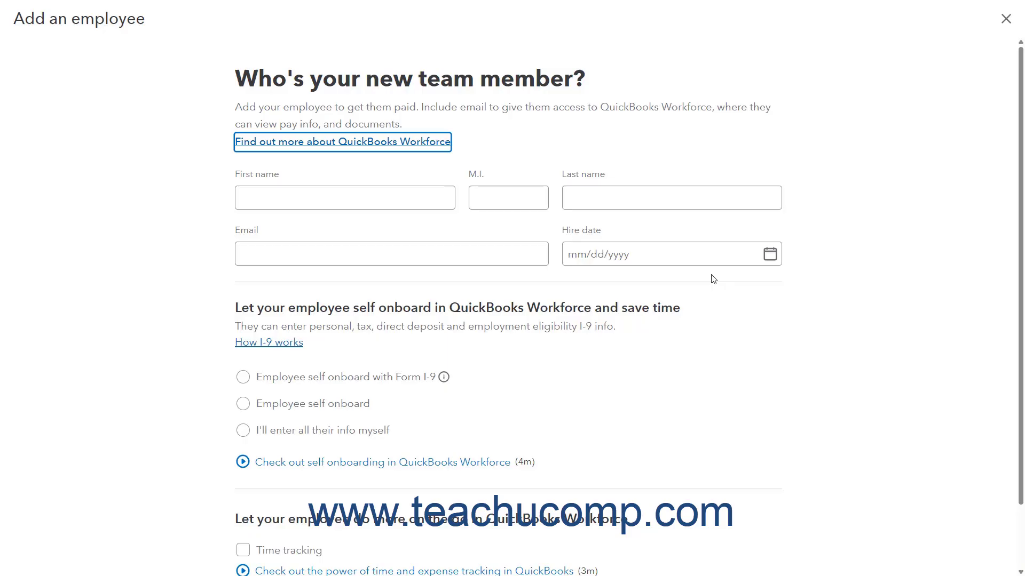
pyautogui.click(313, 194)
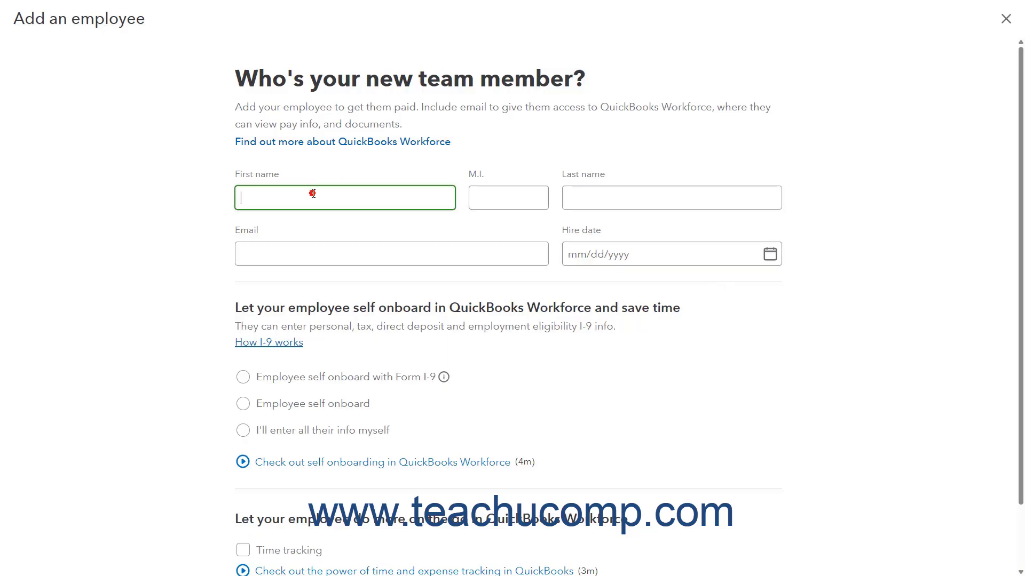
pyautogui.write('Jane')
pyautogui.press('Tab')
pyautogui.press('Tab')
pyautogui.write('Smith')
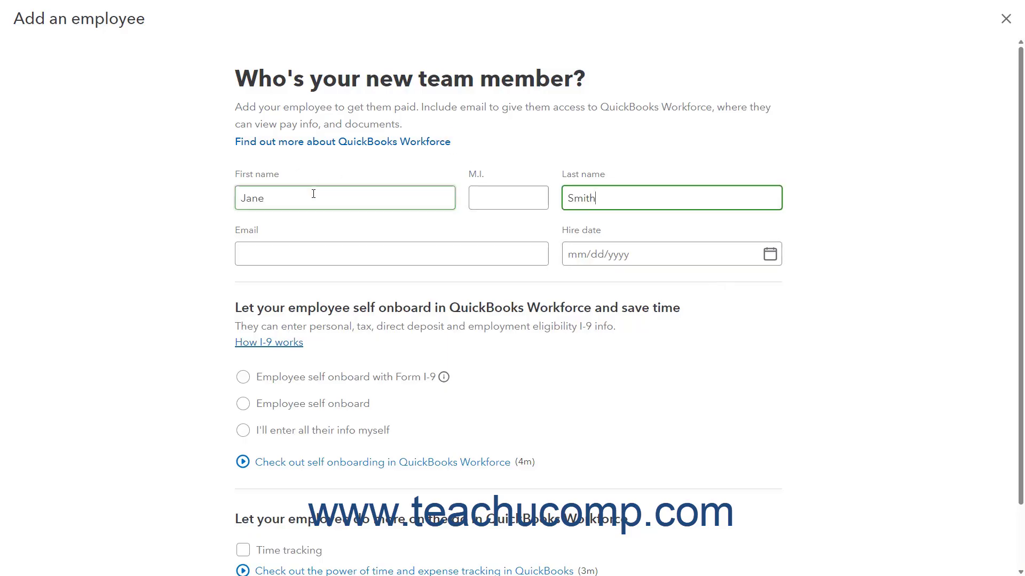
# - Leave the new employee's email blank and set the hire date to 10/01/2025
pyautogui.press('Tab')
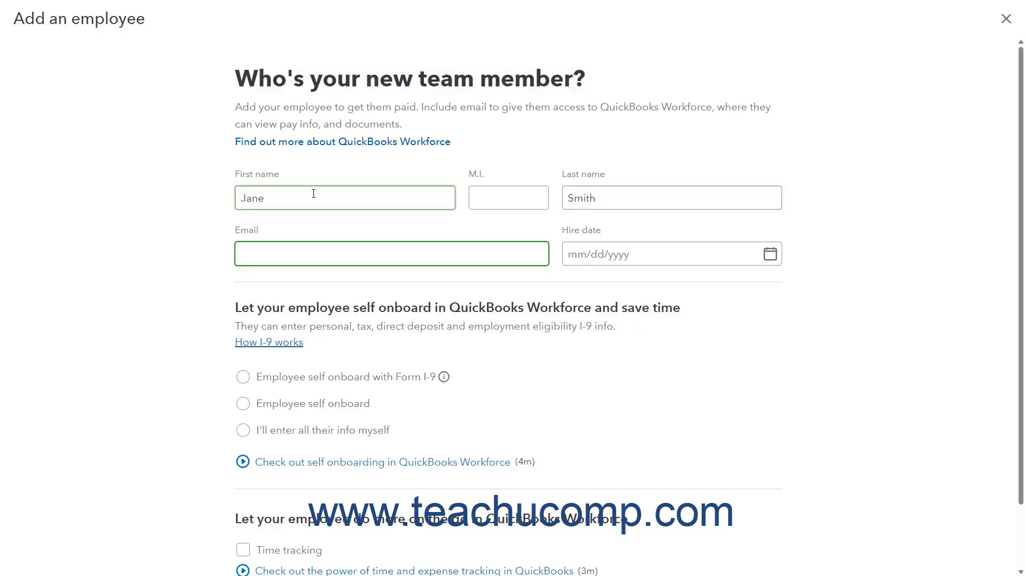
pyautogui.press('Tab')
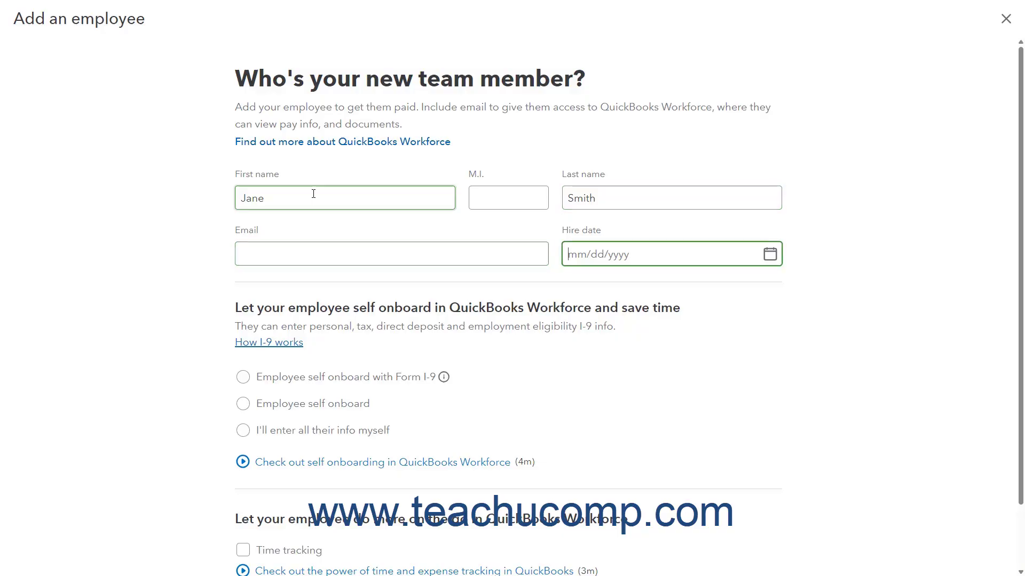
pyautogui.click(770, 255)
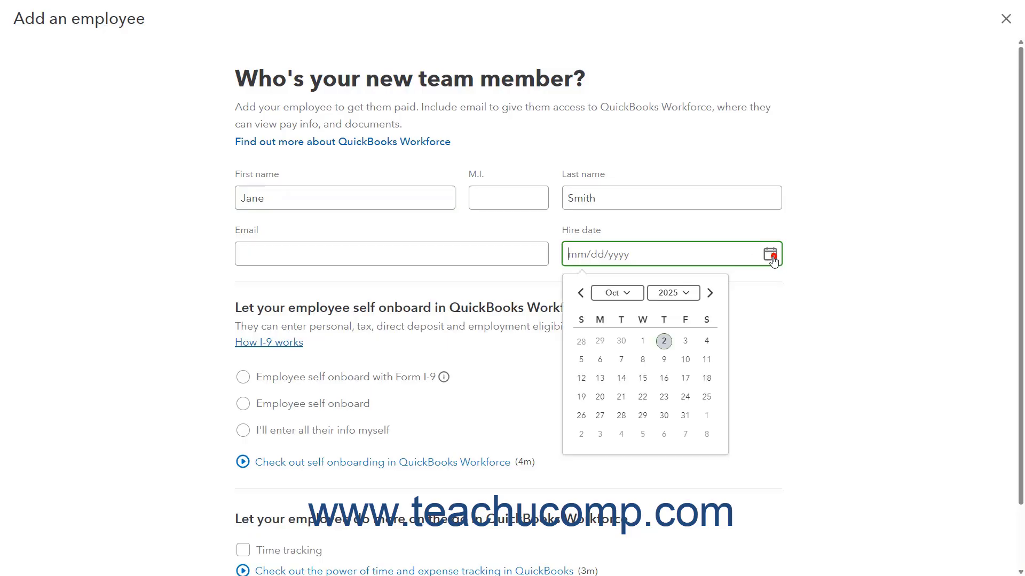
pyautogui.click(643, 342)
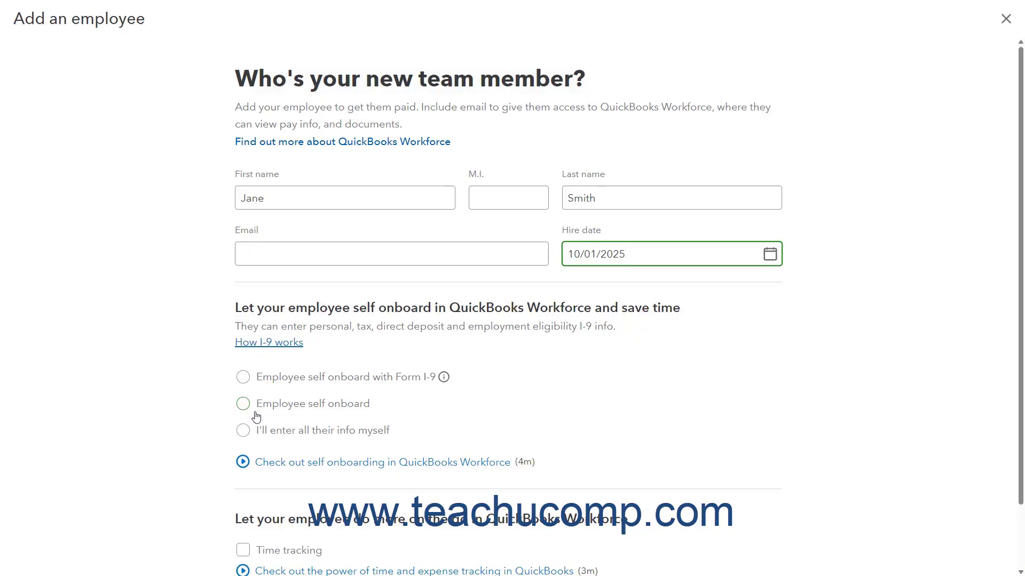
# - Choose to enter all the employee's info yourself, leave Time tracking off, and add the employee
pyautogui.click(244, 555)
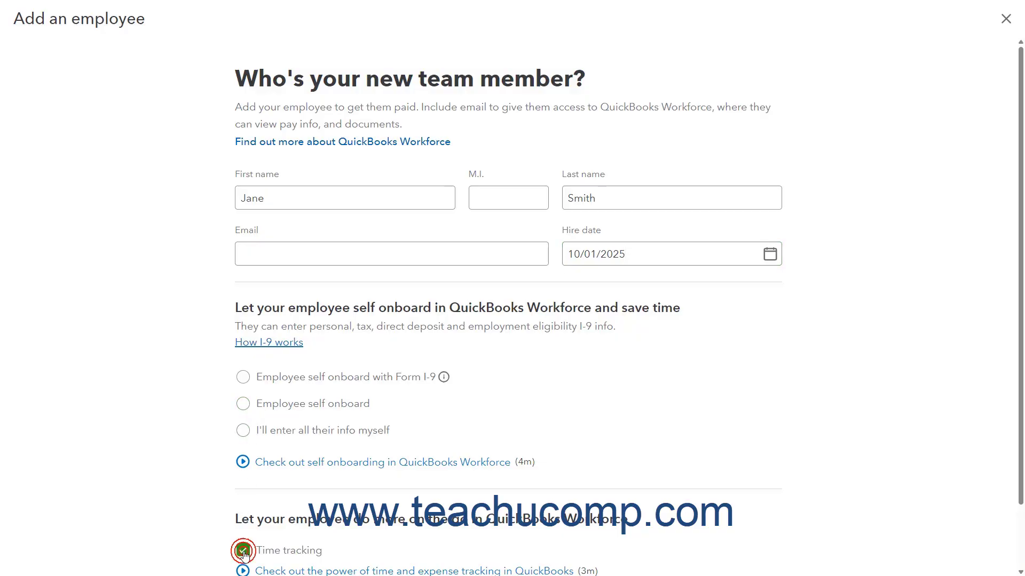
pyautogui.click(243, 553)
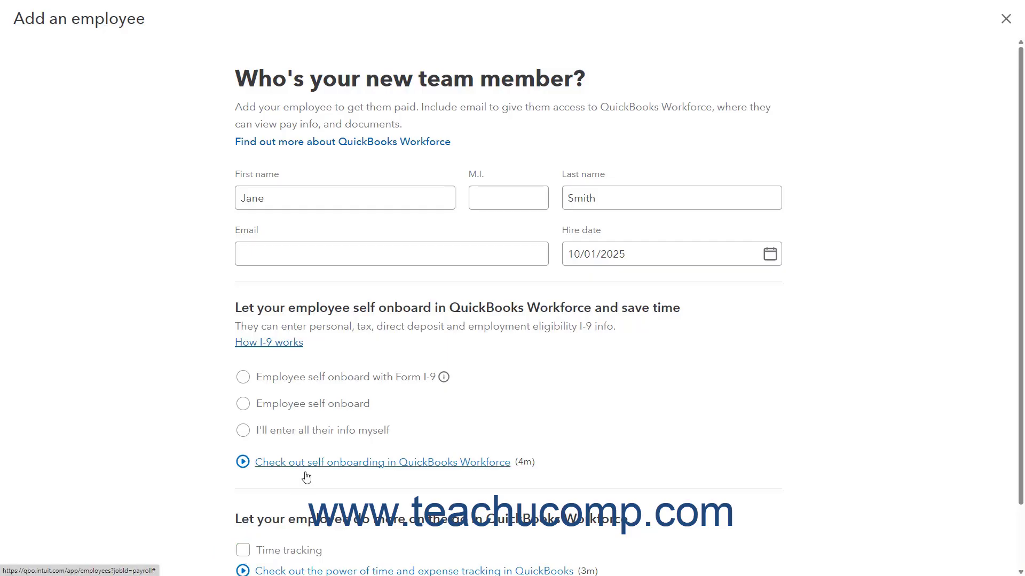
pyautogui.click(243, 430)
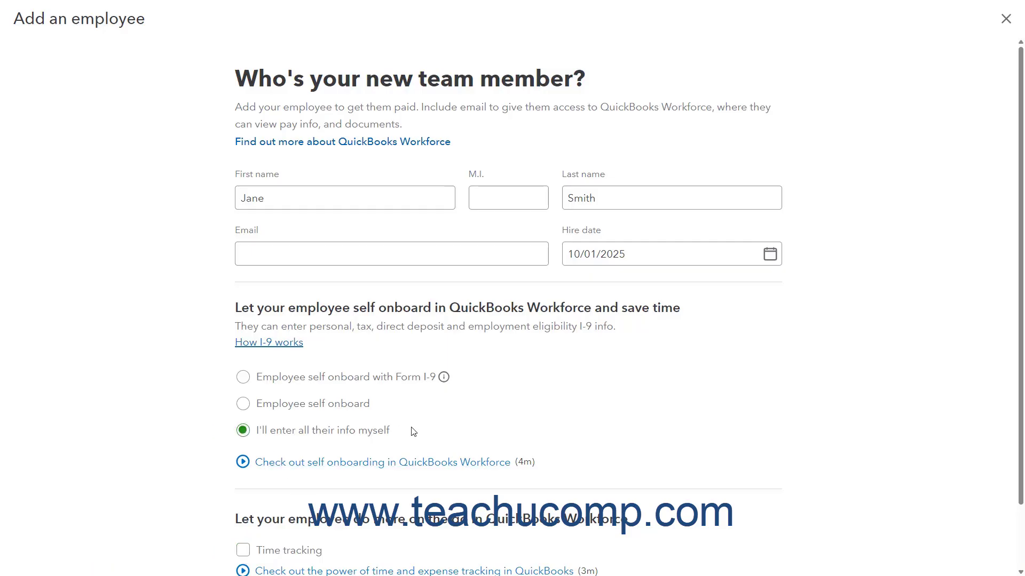
pyautogui.scroll(-1, 449, 414)
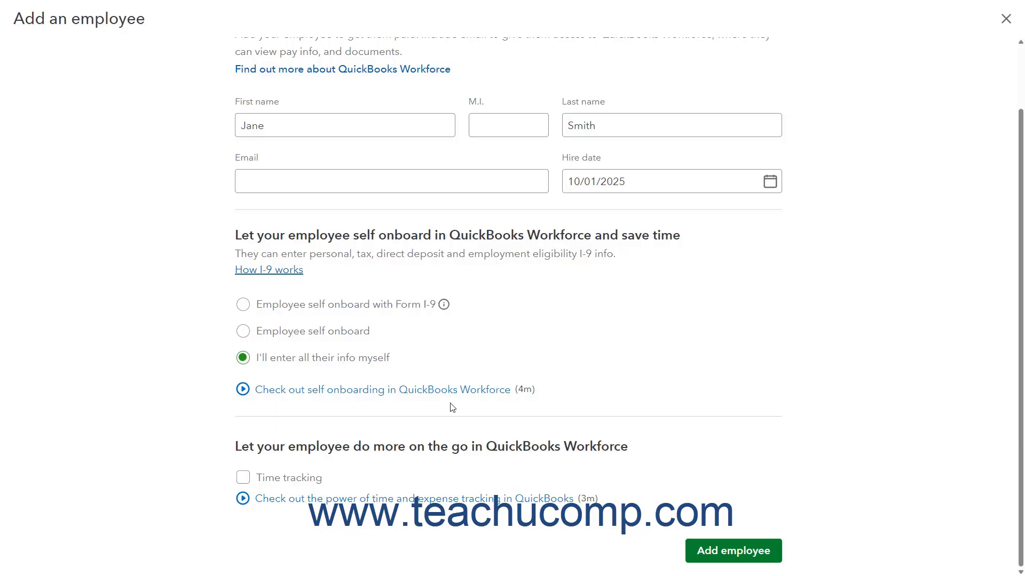
pyautogui.click(696, 551)
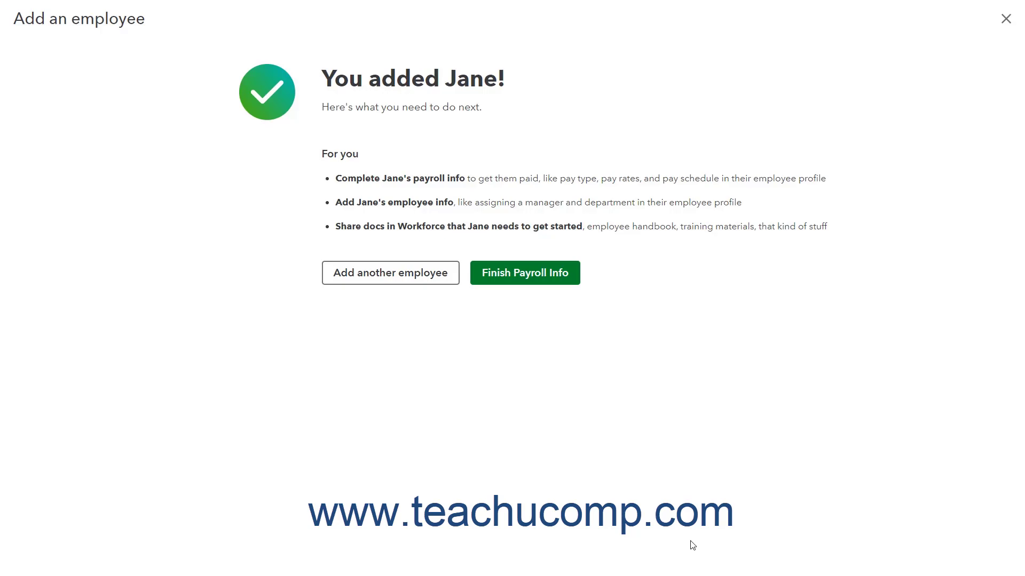
# - Proceed to finish the new employee's payroll info and open the profile's Personal info section for editing
pyautogui.click(523, 274)
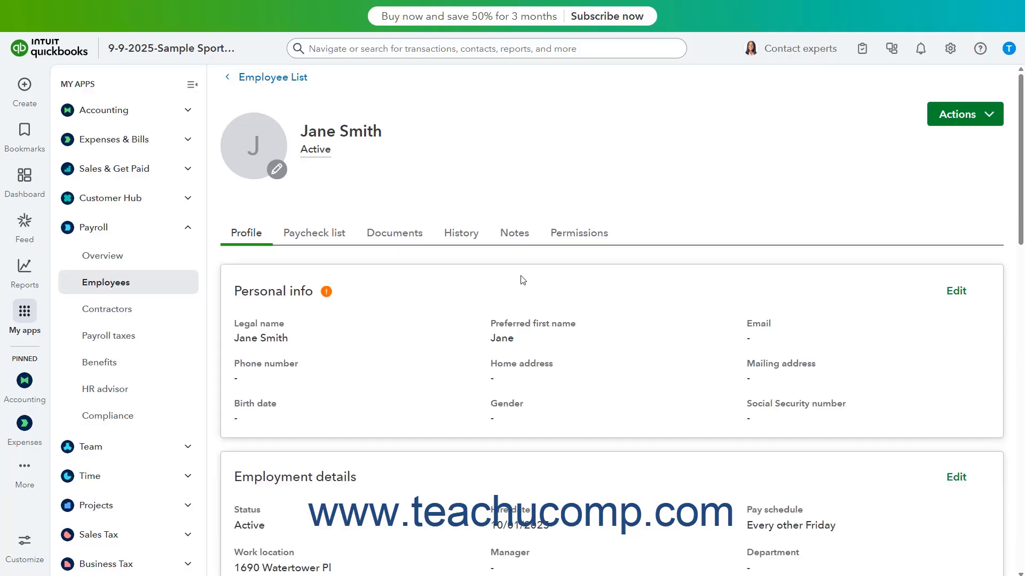
pyautogui.click(256, 240)
pyautogui.click(956, 293)
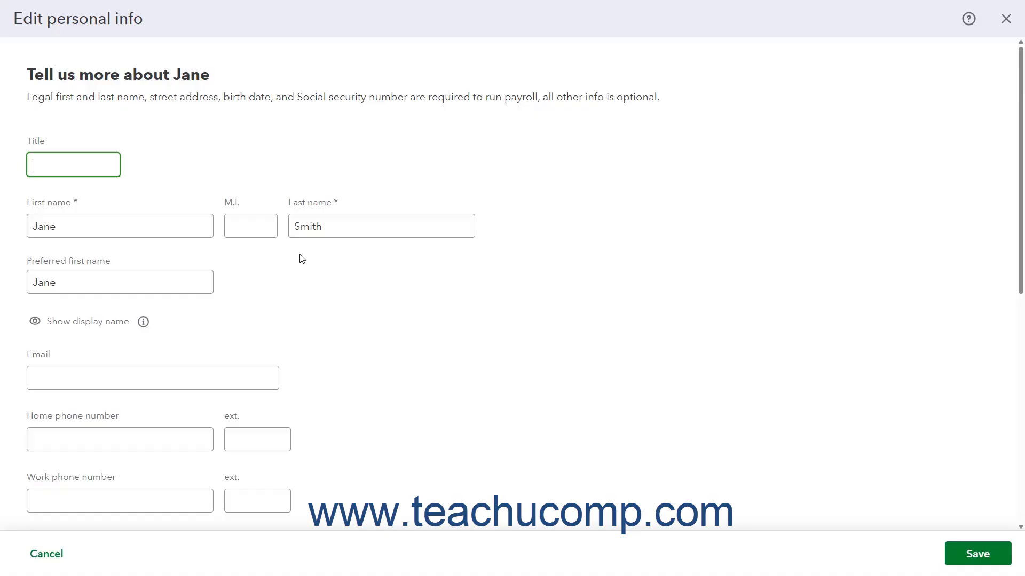
# - Show the employee's display name field and go through the preferred first name, display name and email fields
pyautogui.click(172, 282)
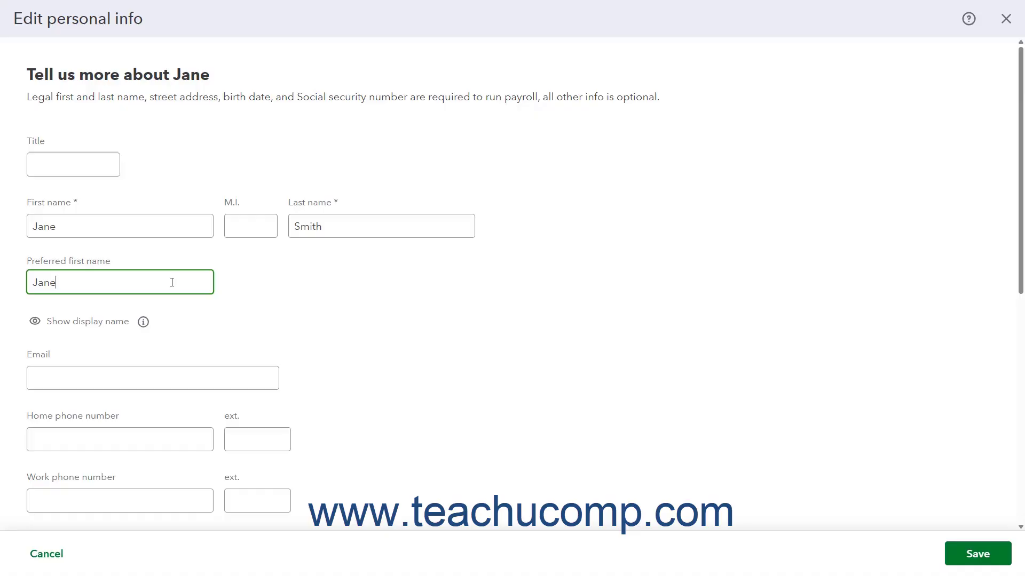
pyautogui.click(124, 326)
pyautogui.click(151, 336)
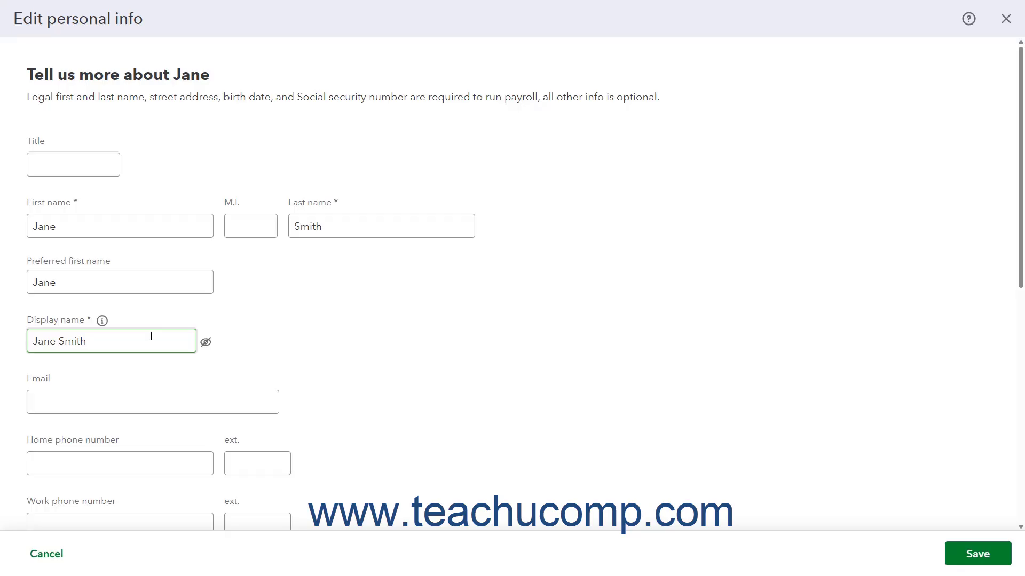
pyautogui.click(140, 410)
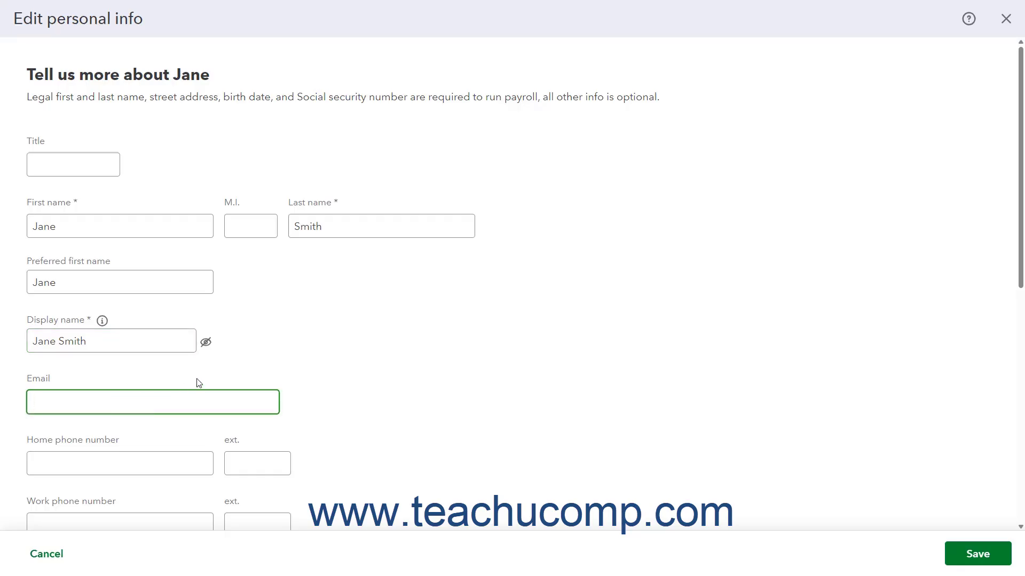
# - Fill in the employee's home address, keeping the mailing address the same, and enter the birth date
pyautogui.scroll(-3, 196, 383)
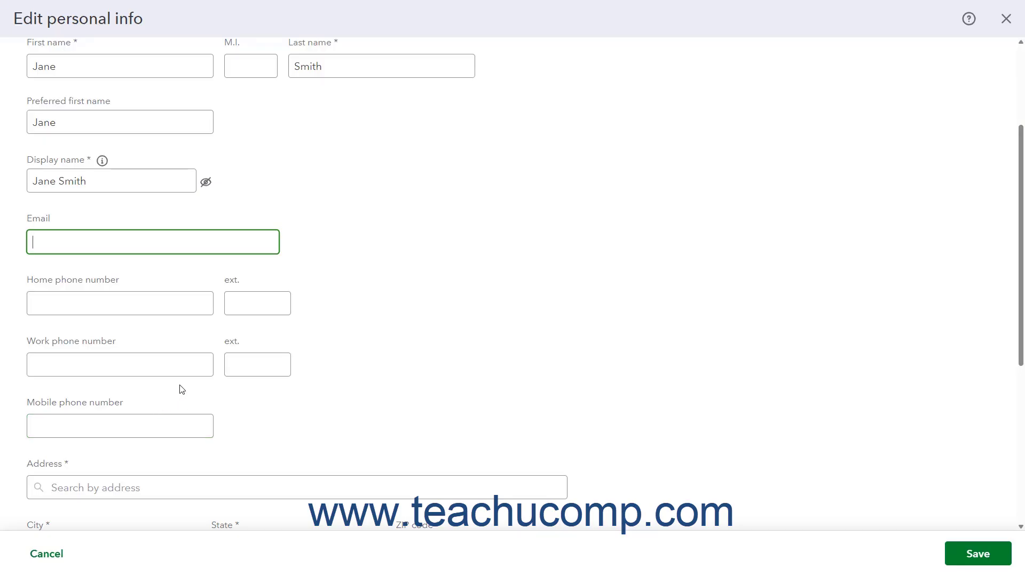
pyautogui.scroll(-3, 181, 390)
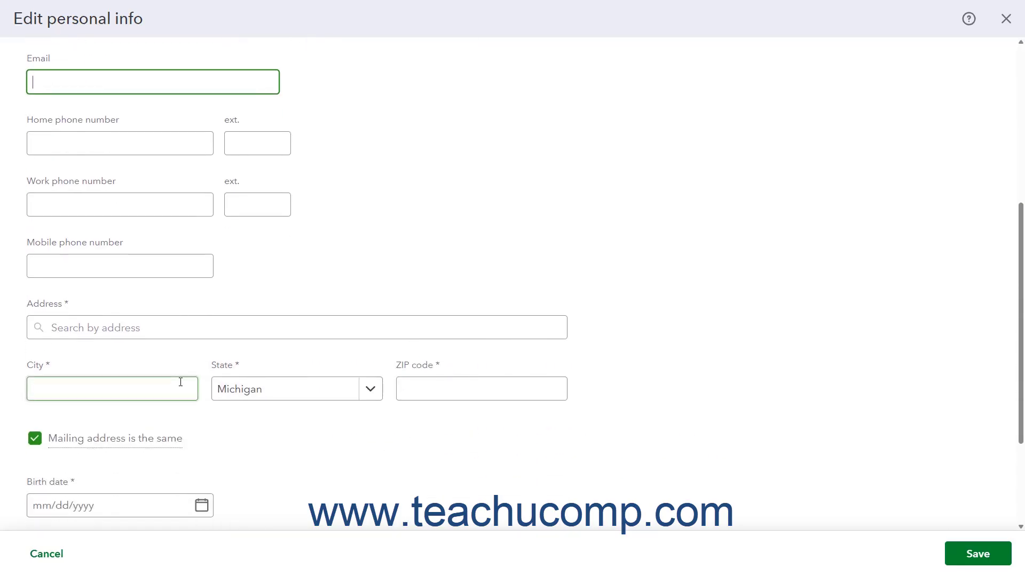
pyautogui.click(180, 329)
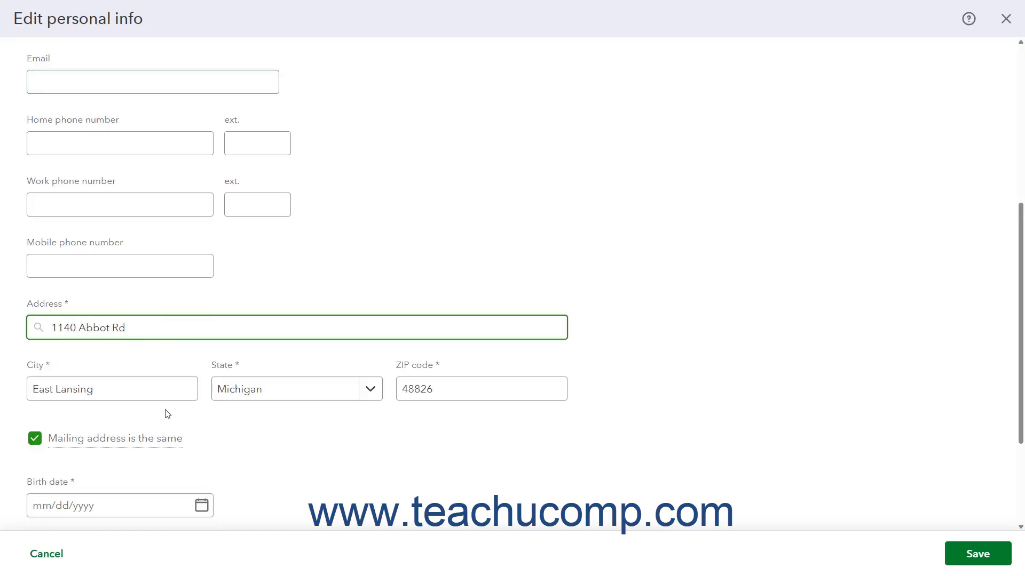
pyautogui.moveTo(101, 440)
pyautogui.click(56, 504)
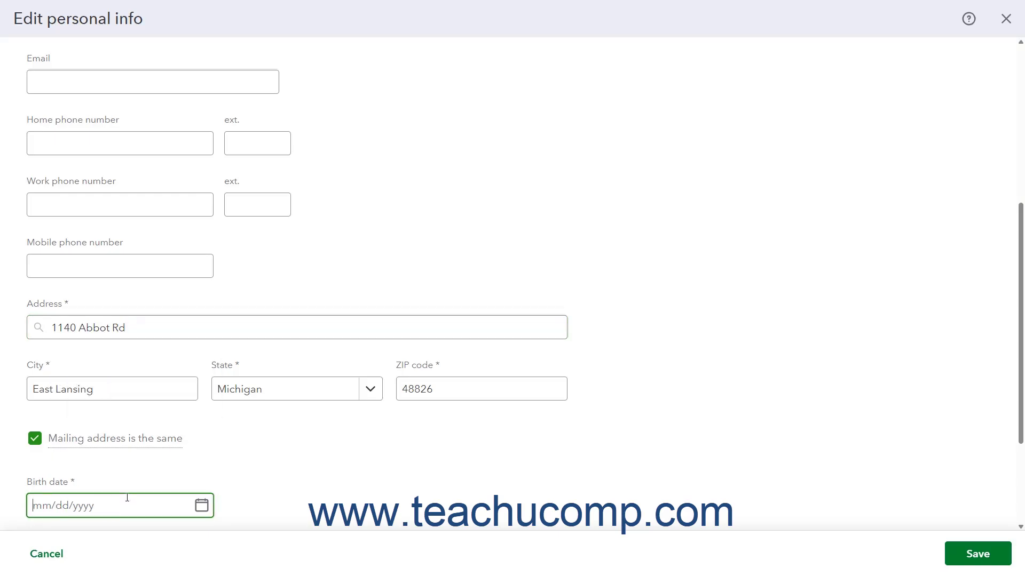
pyautogui.write('01/01/1980')
# - Go through the Social Security number field and its confirmation field in the employee's personal info
pyautogui.scroll(-3, 211, 477)
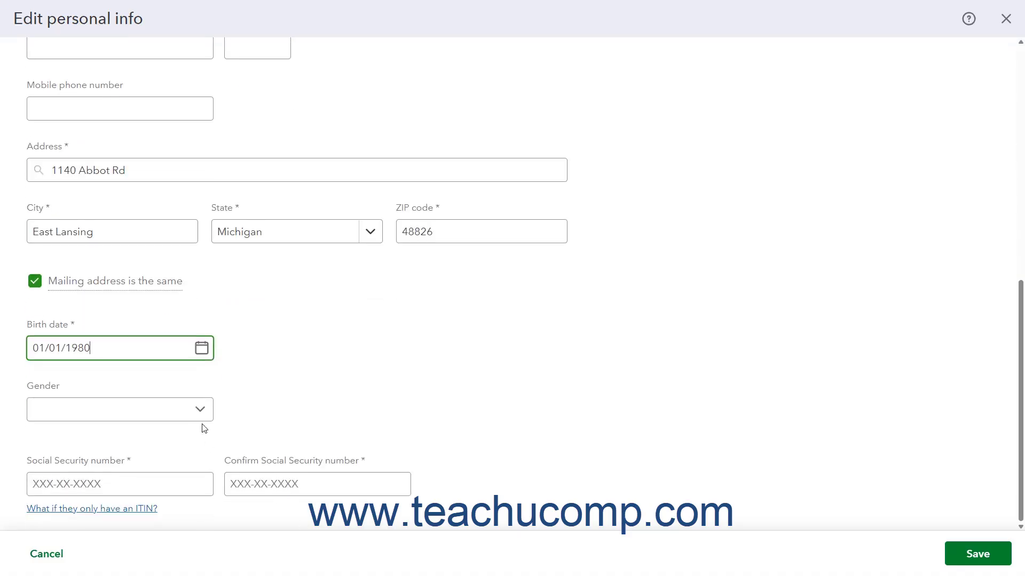
pyautogui.click(109, 484)
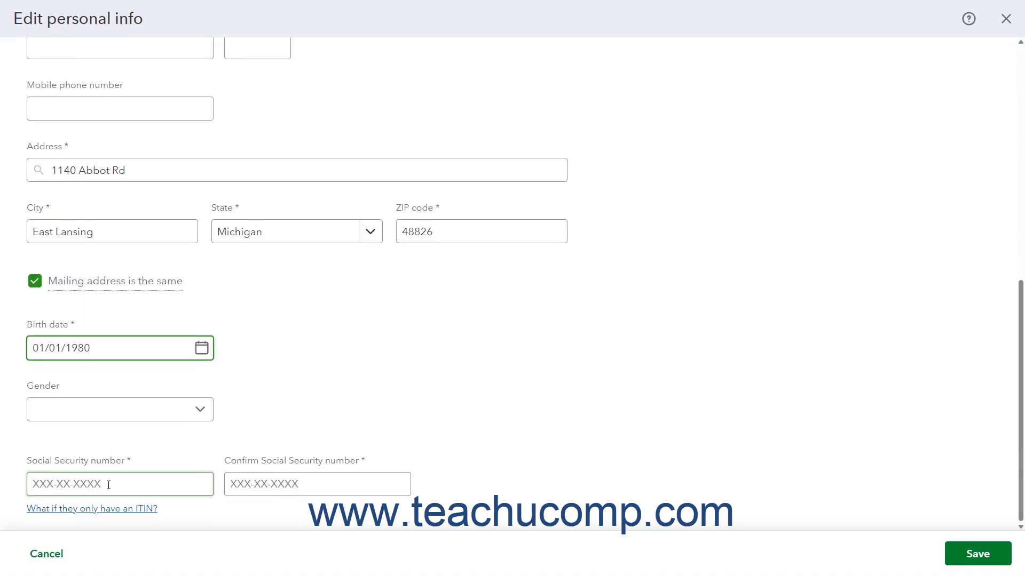
pyautogui.click(108, 484)
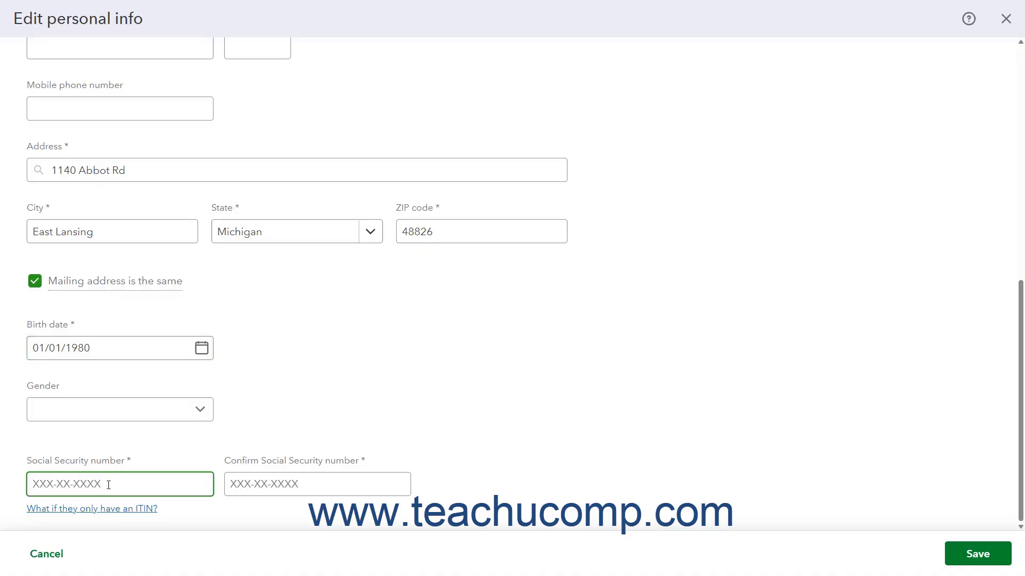
pyautogui.click(261, 483)
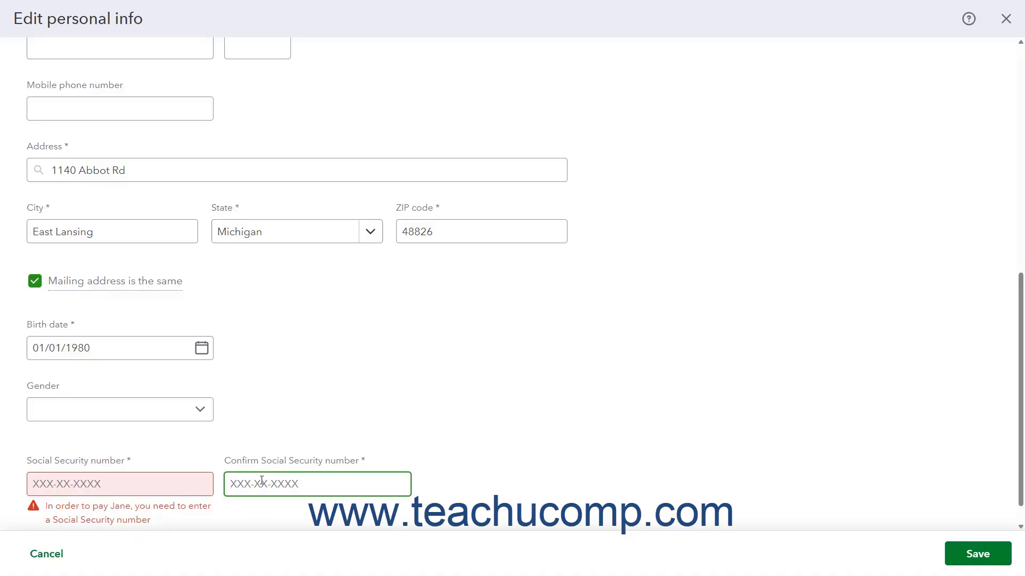
pyautogui.click(106, 482)
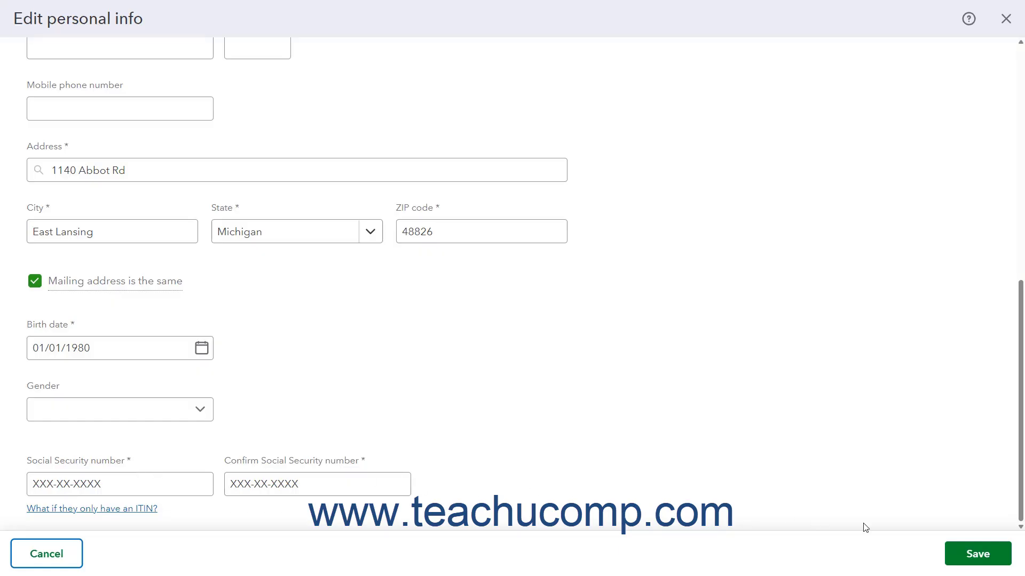
# - Save the employee's personal info and dismiss the notice about the changed home address
pyautogui.click(959, 556)
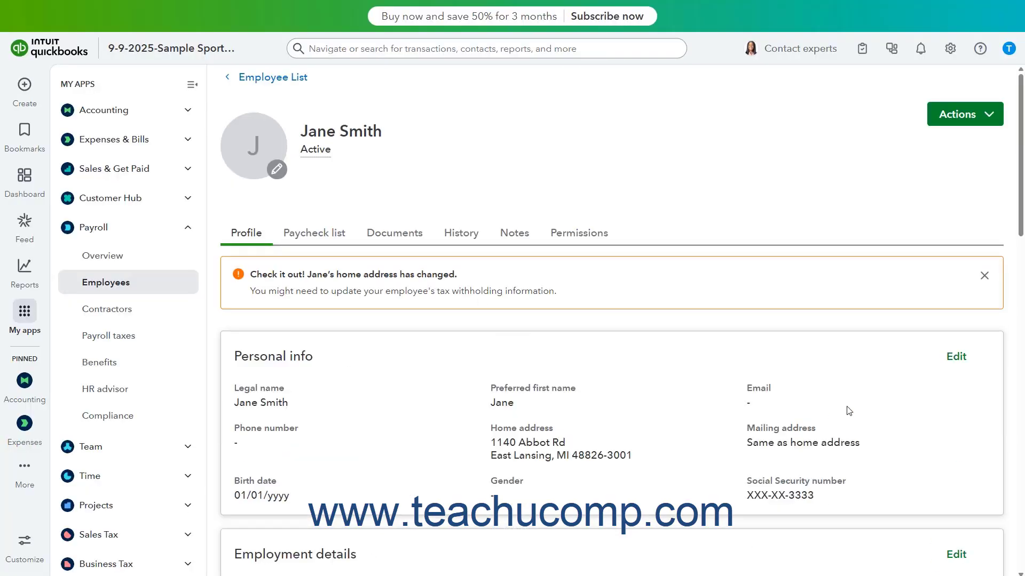
pyautogui.click(984, 275)
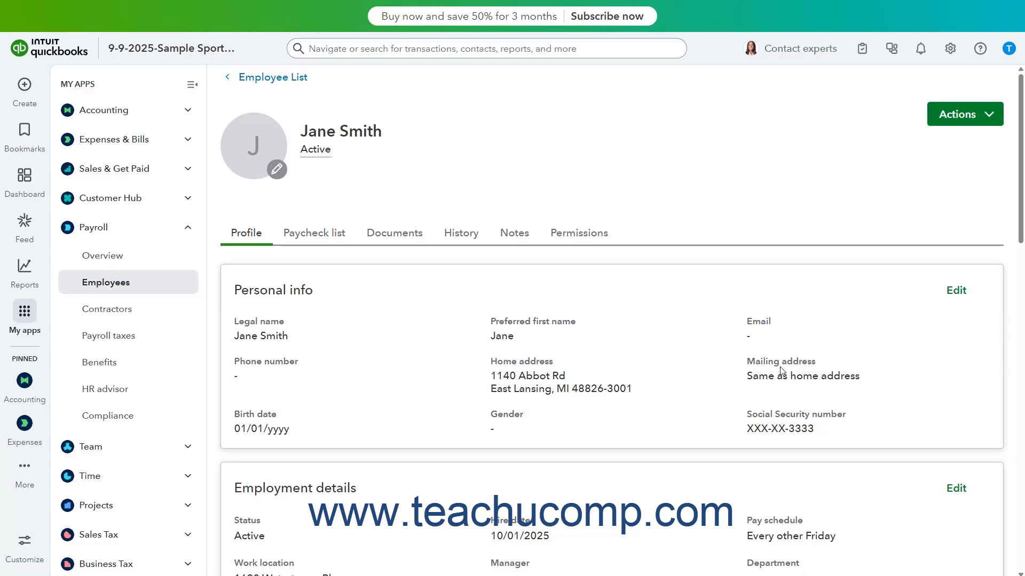
# - Open the employment details for editing, review the status options, and keep the hire date 10/01/2025 and pay schedule Every other Friday
pyautogui.scroll(-2, 781, 371)
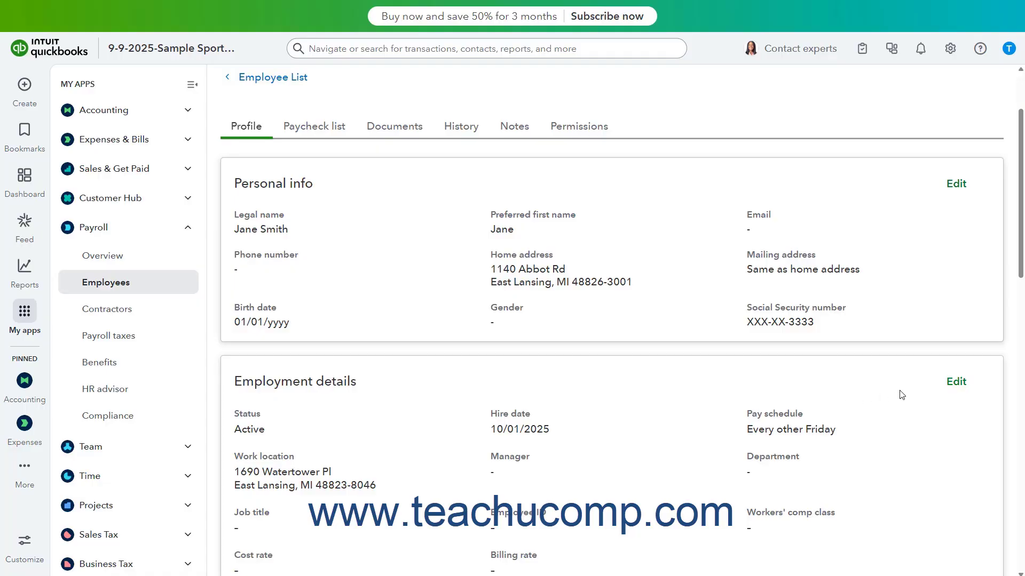
pyautogui.click(959, 389)
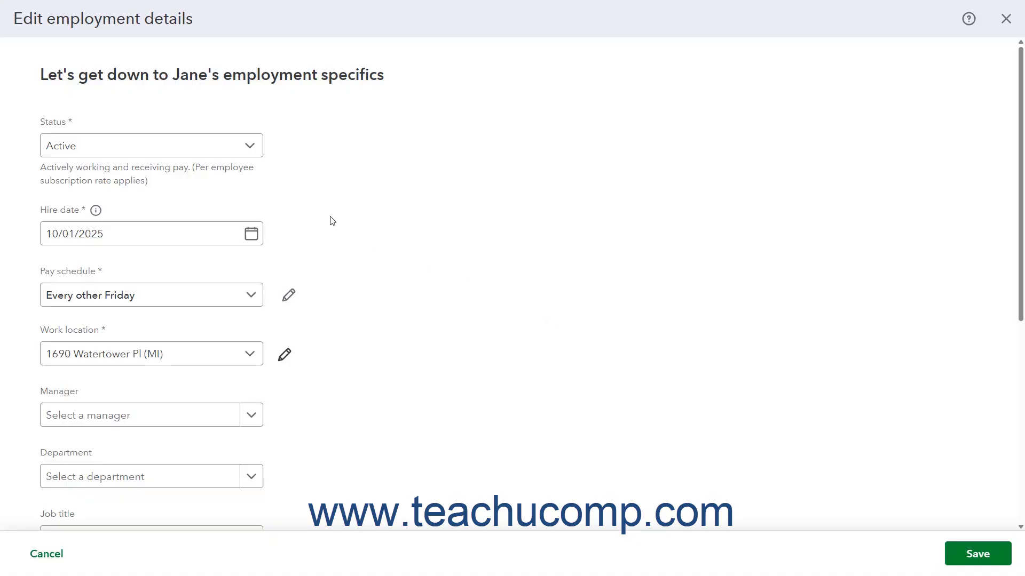
pyautogui.click(247, 149)
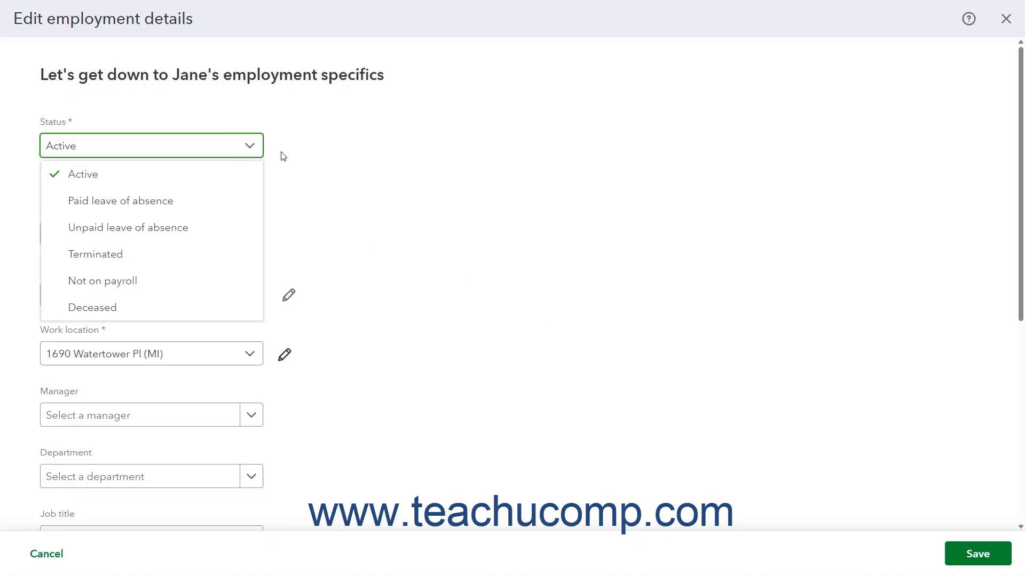
pyautogui.click(299, 152)
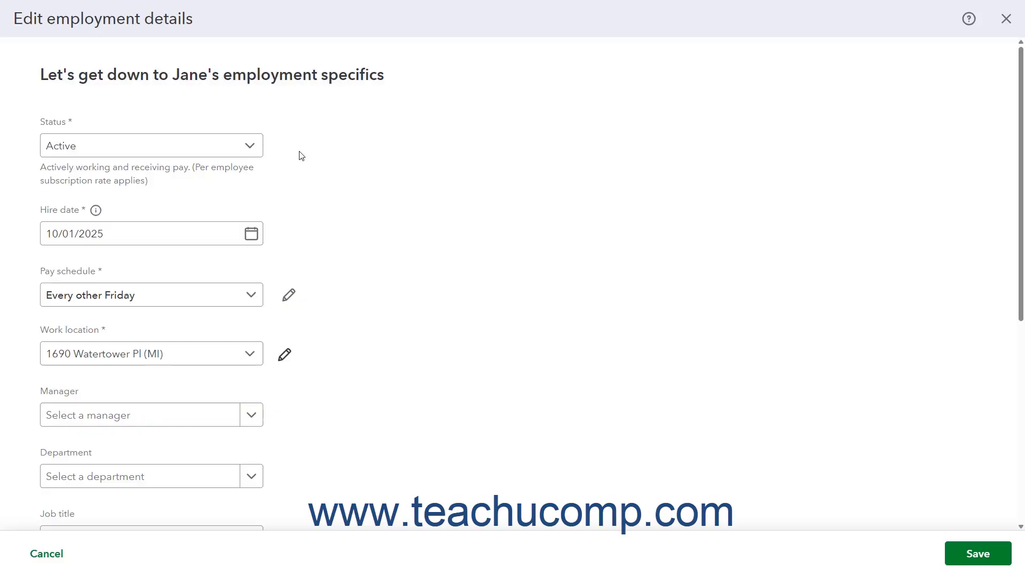
pyautogui.click(250, 234)
pyautogui.click(121, 320)
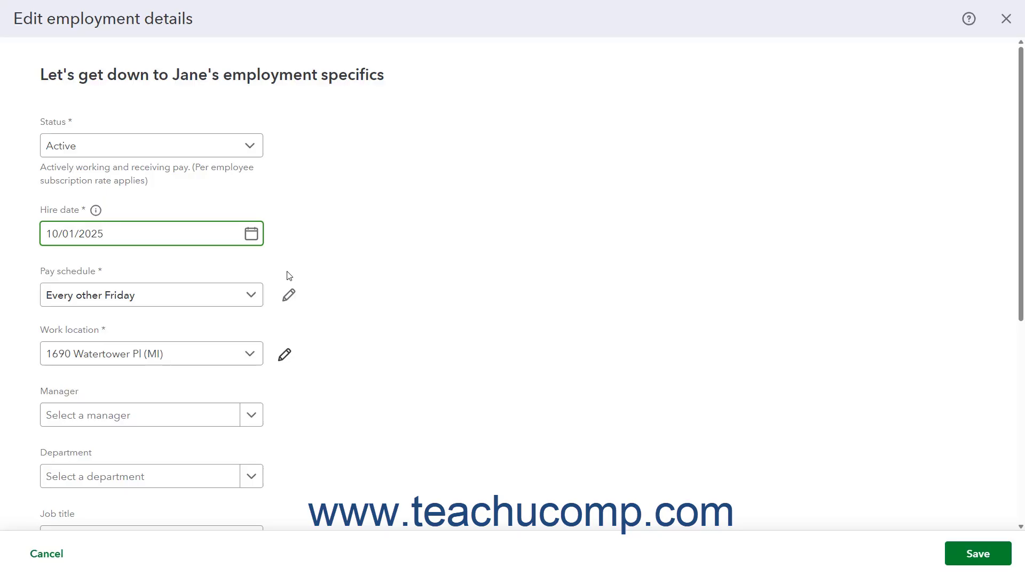
pyautogui.click(251, 297)
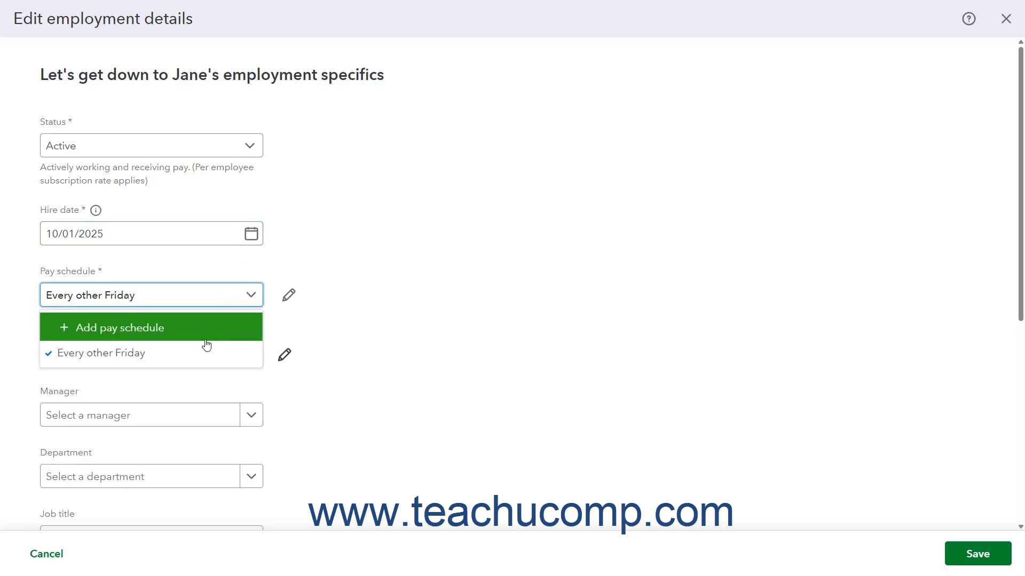
pyautogui.click(196, 354)
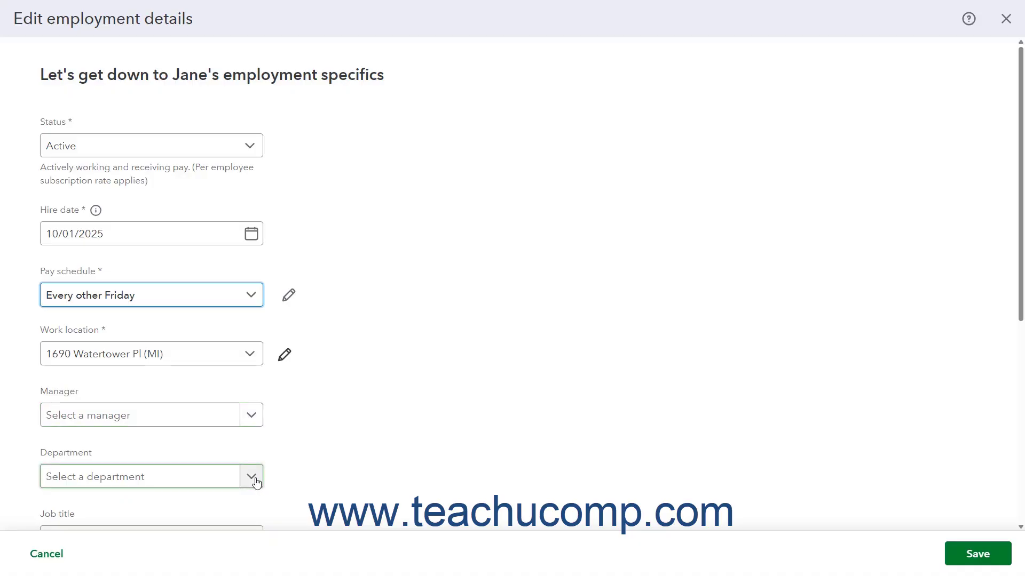
# - Go through the job title, employee ID, cost rate, billing rate and workers' comp class fields, and save the employment details
pyautogui.scroll(-5, 254, 480)
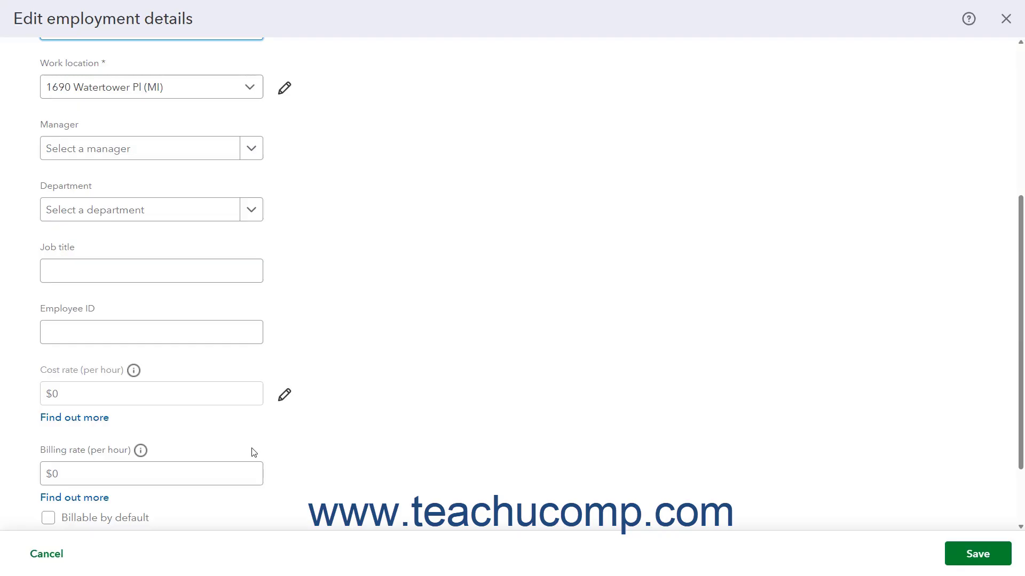
pyautogui.click(136, 273)
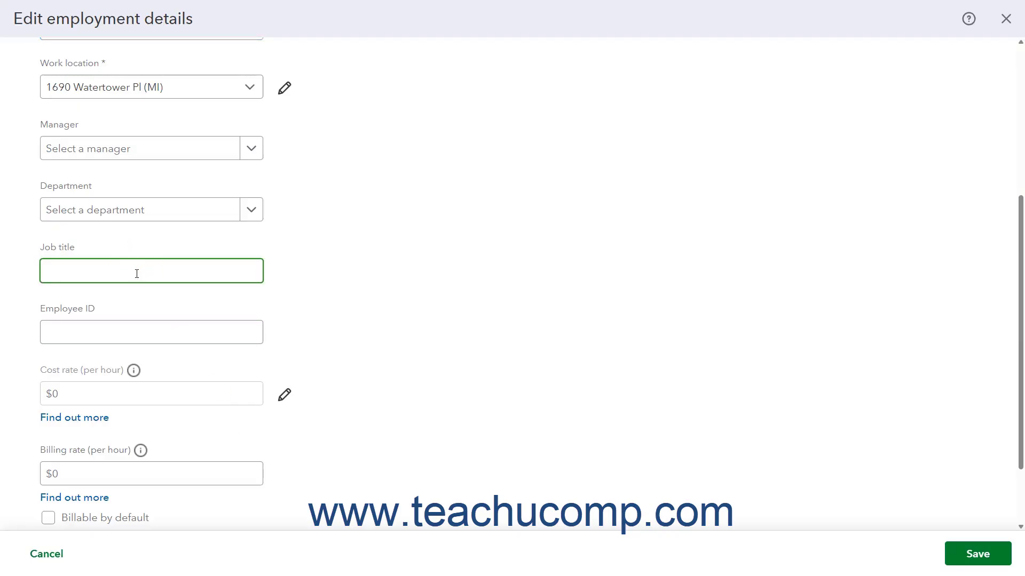
pyautogui.click(129, 329)
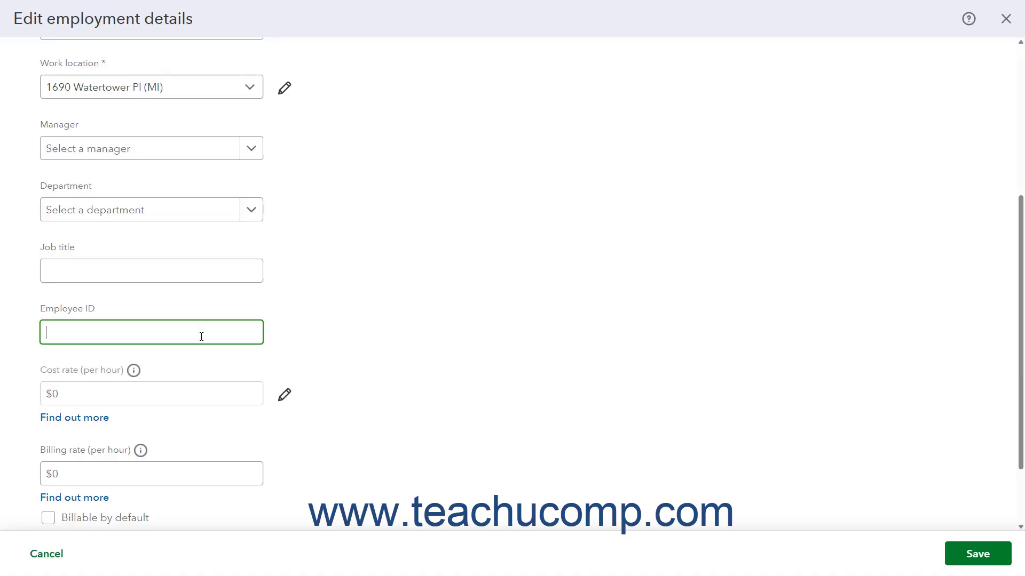
pyautogui.click(150, 395)
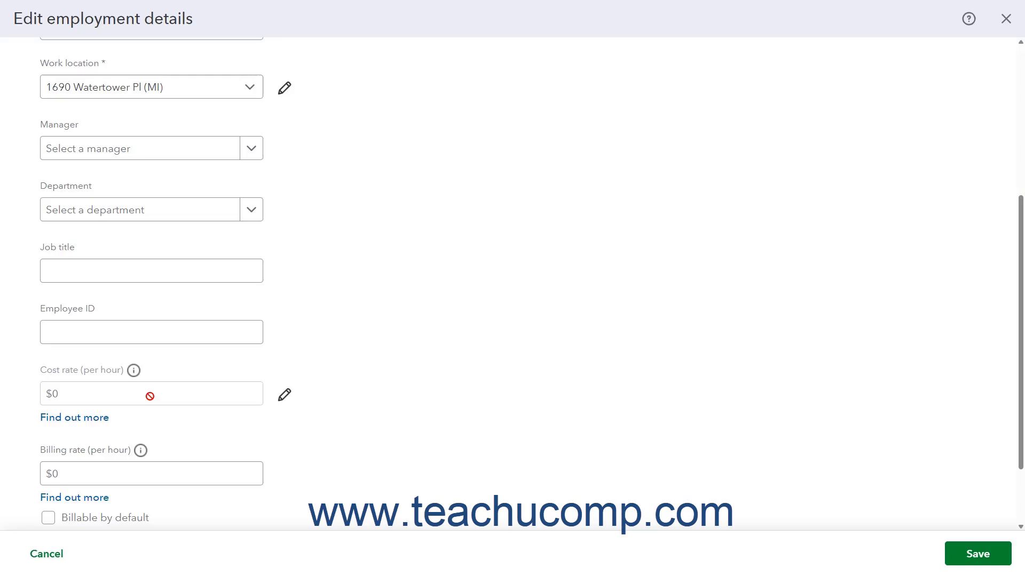
pyautogui.scroll(-2, 150, 396)
pyautogui.click(148, 380)
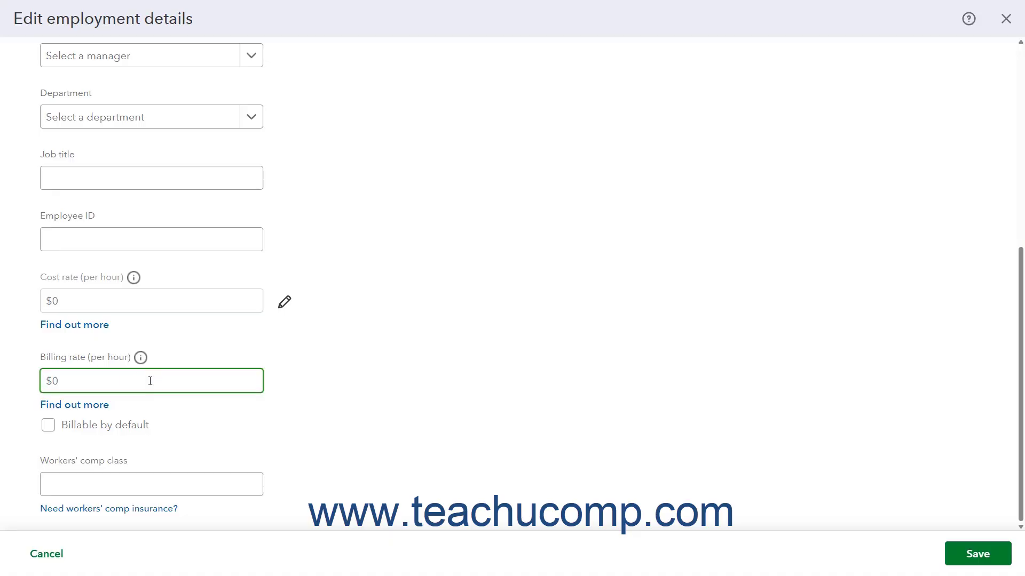
pyautogui.click(143, 489)
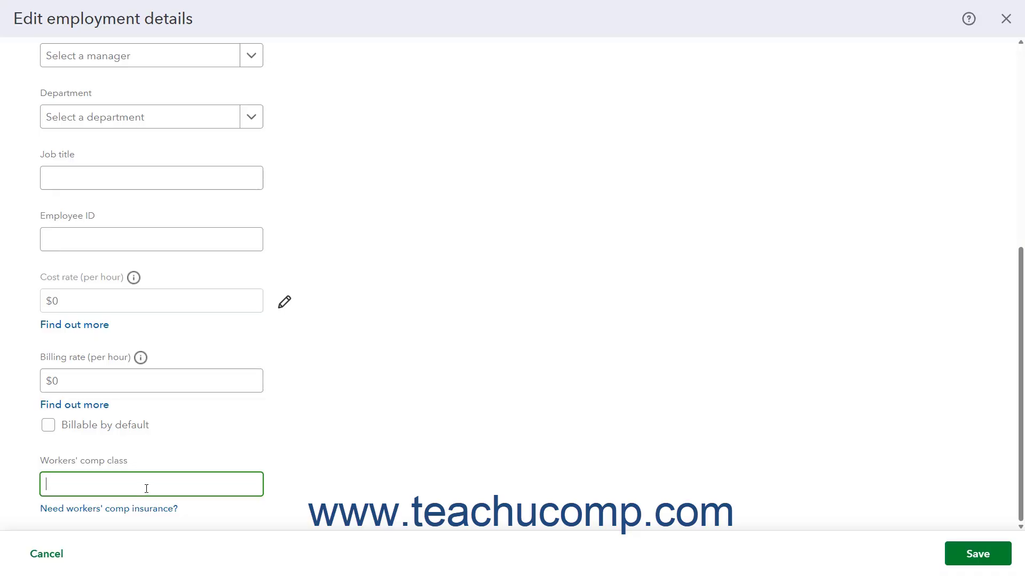
pyautogui.click(953, 566)
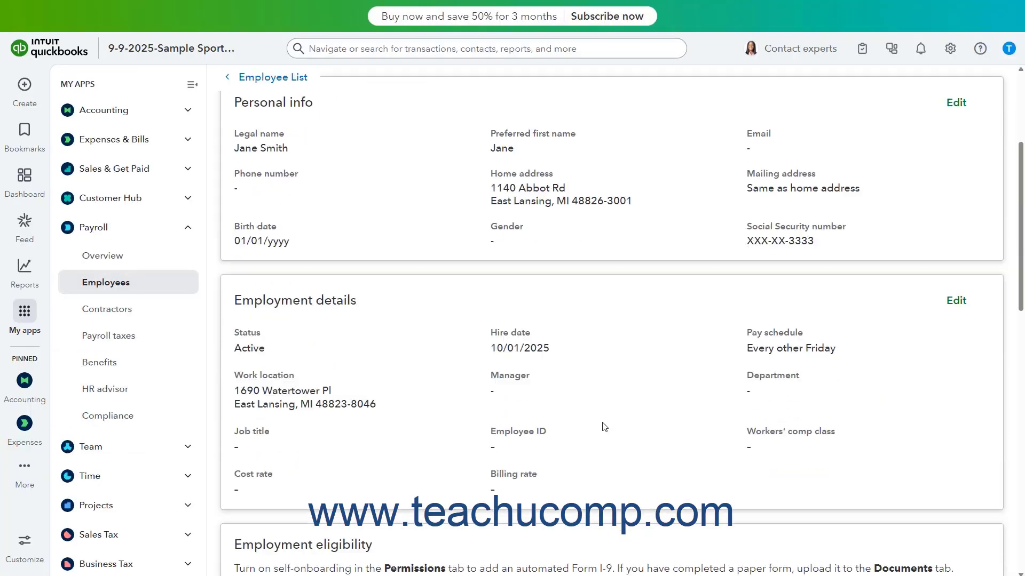
# - Examine the Employment eligibility section and locate the Permissions and Documents areas of the employee profile that it refers to
pyautogui.scroll(-5, 602, 427)
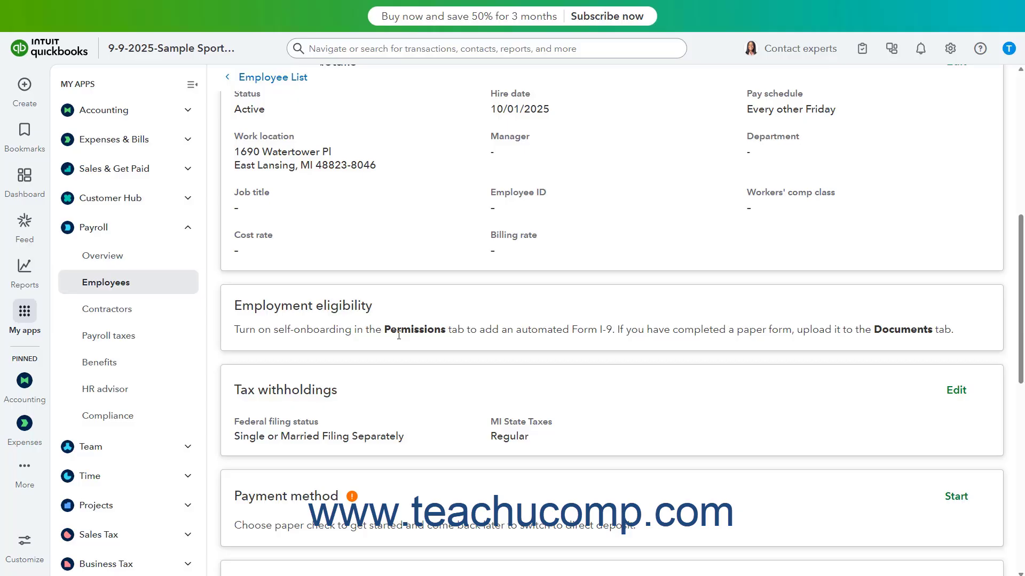
pyautogui.scroll(5, 514, 350)
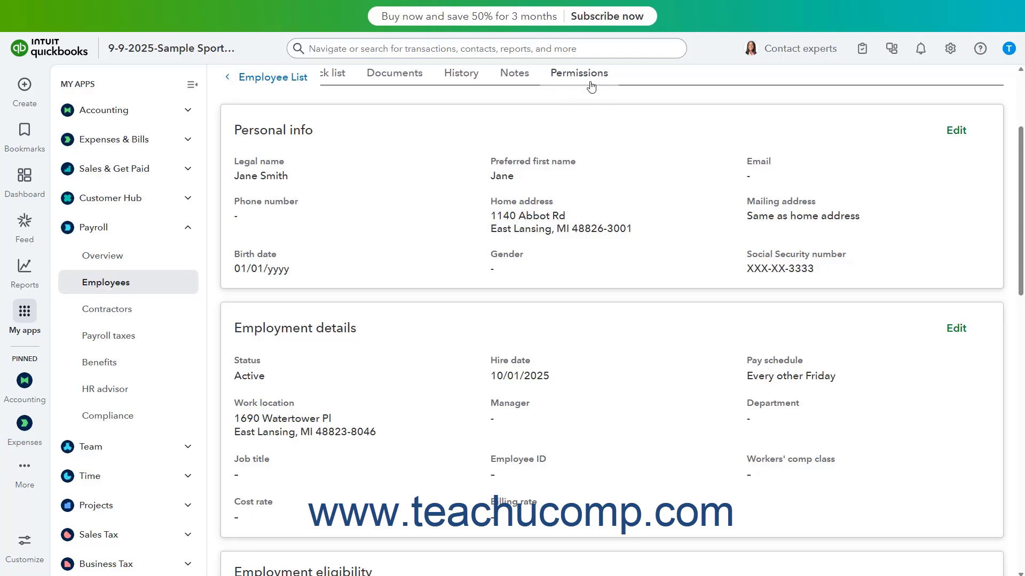
pyautogui.scroll(-1, 589, 257)
pyautogui.scroll(-2, 589, 257)
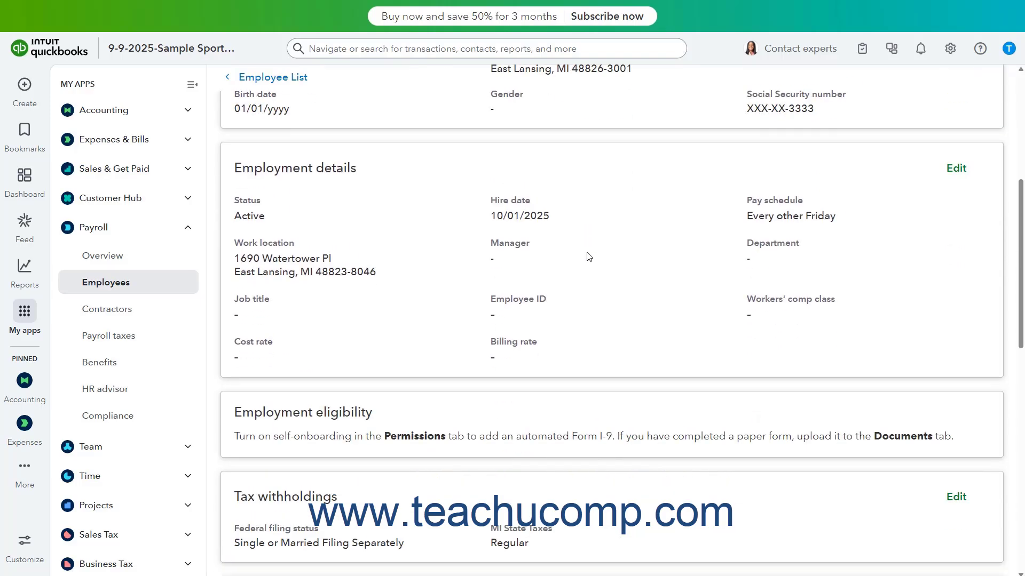
pyautogui.scroll(-1, 588, 256)
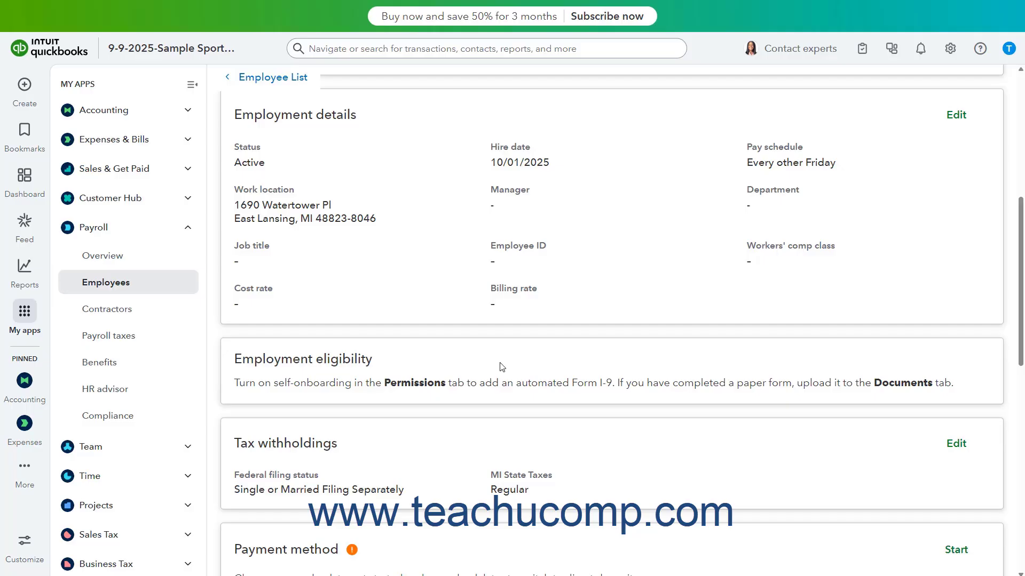
pyautogui.scroll(5, 502, 367)
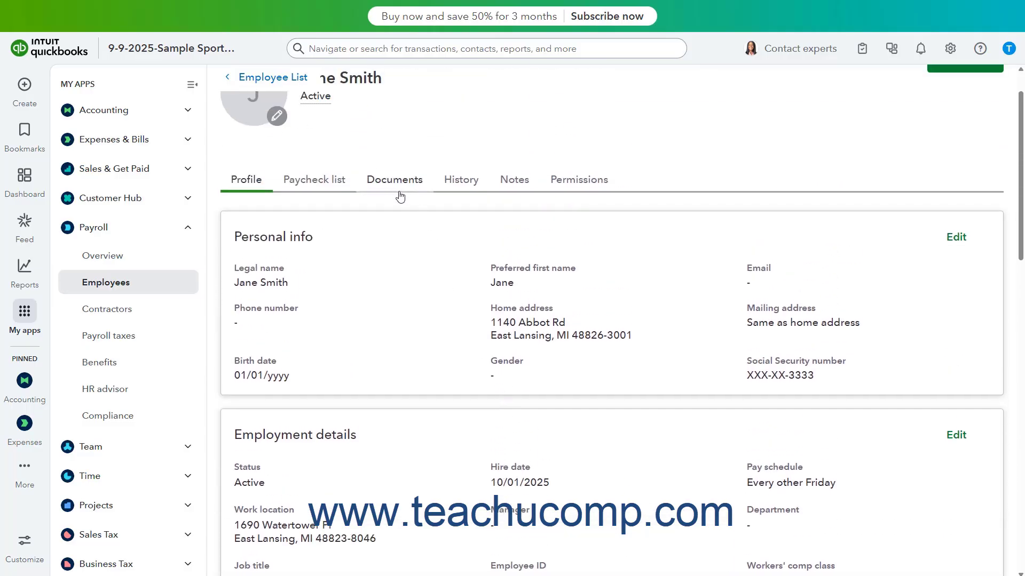
pyautogui.scroll(-8, 434, 286)
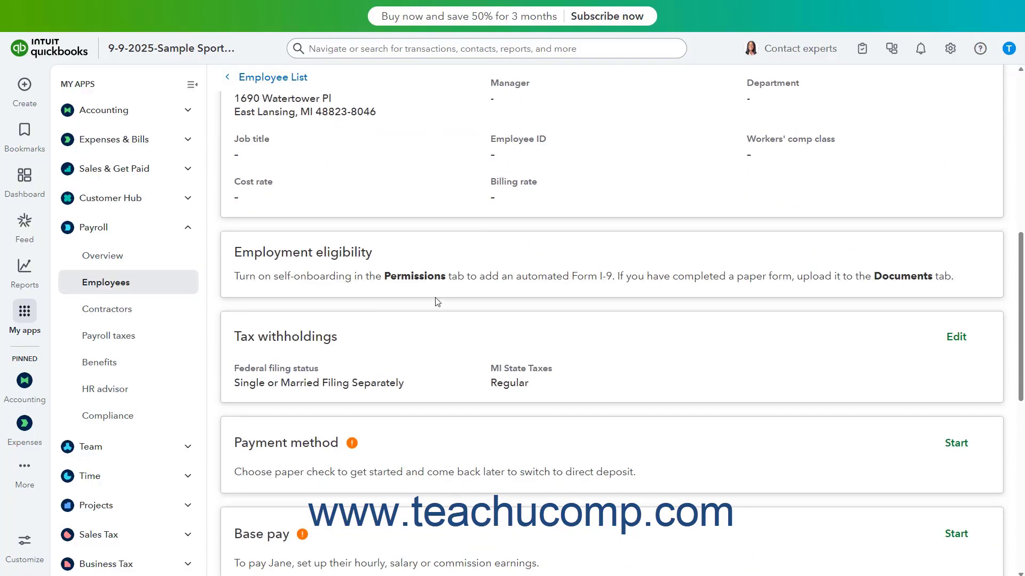
# - Open the tax withholdings for editing and go through the federal filing status and claimed dependents' deduction
pyautogui.click(946, 339)
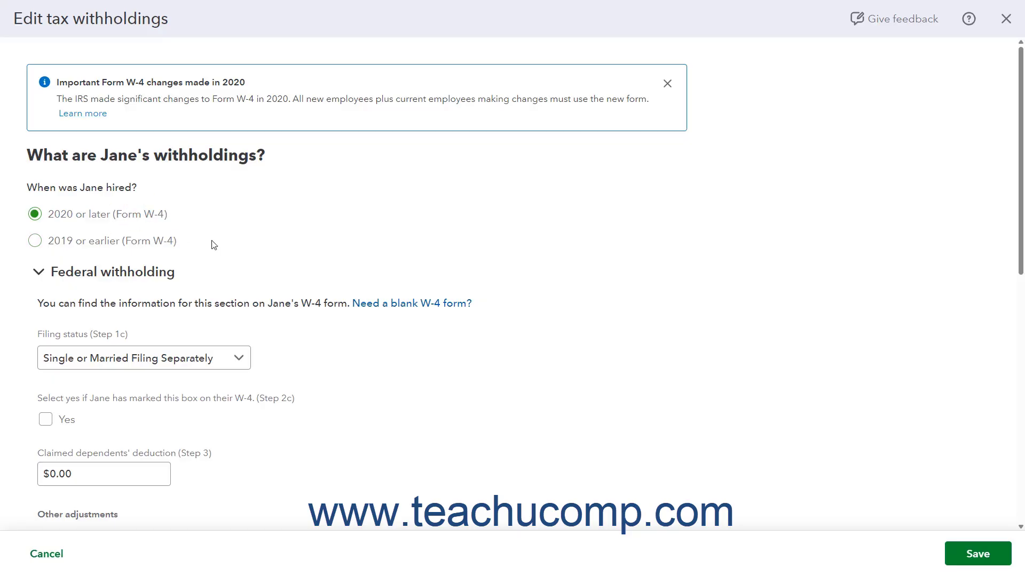
pyautogui.scroll(-3, 213, 244)
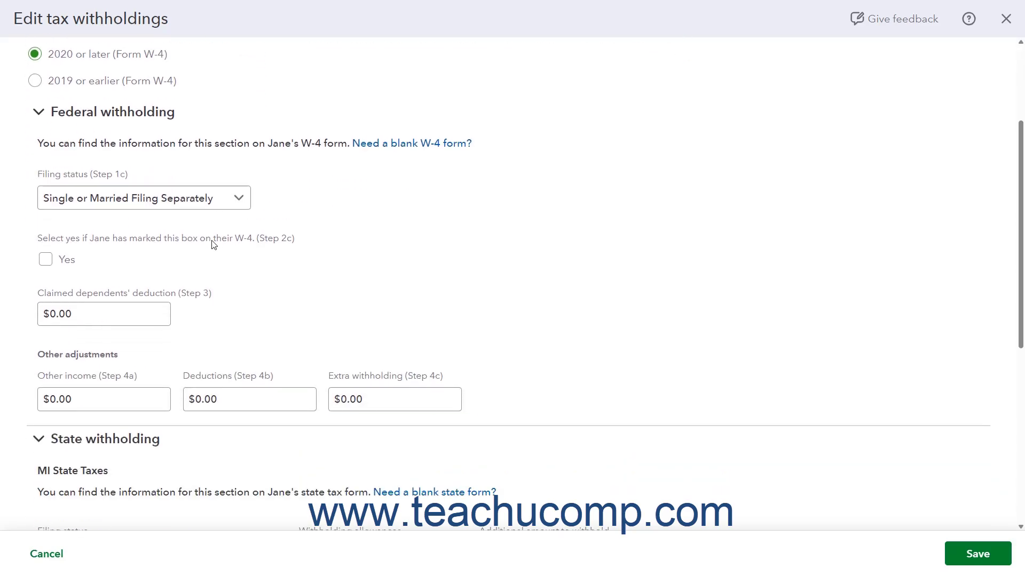
pyautogui.click(239, 206)
pyautogui.click(239, 206)
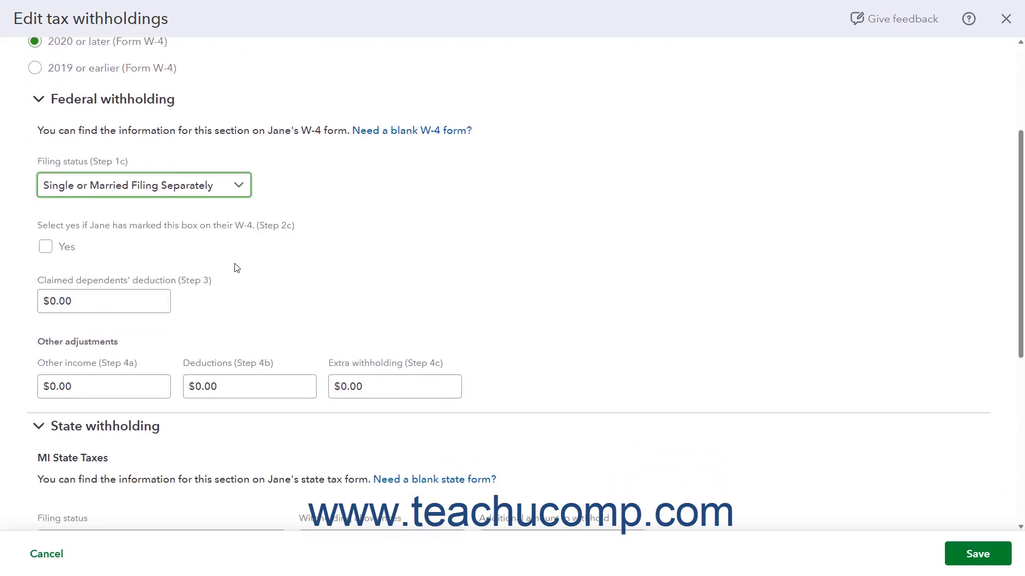
pyautogui.scroll(-3, 234, 267)
pyautogui.click(125, 155)
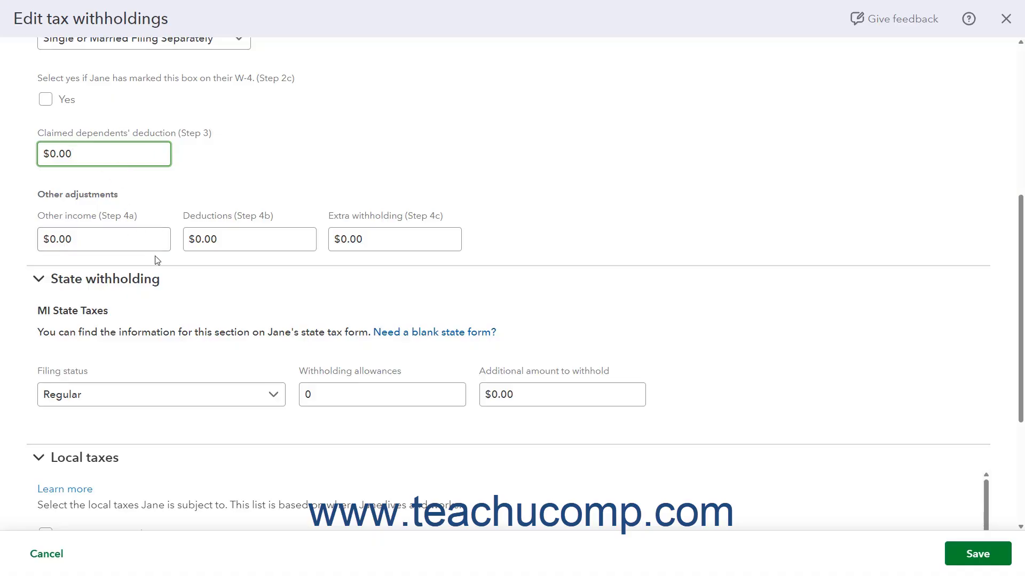
# - Keep the Michigan filing status as Regular, apply the East Lansing, Ingham County local tax, and save the tax withholdings
pyautogui.scroll(-2, 274, 308)
pyautogui.click(272, 289)
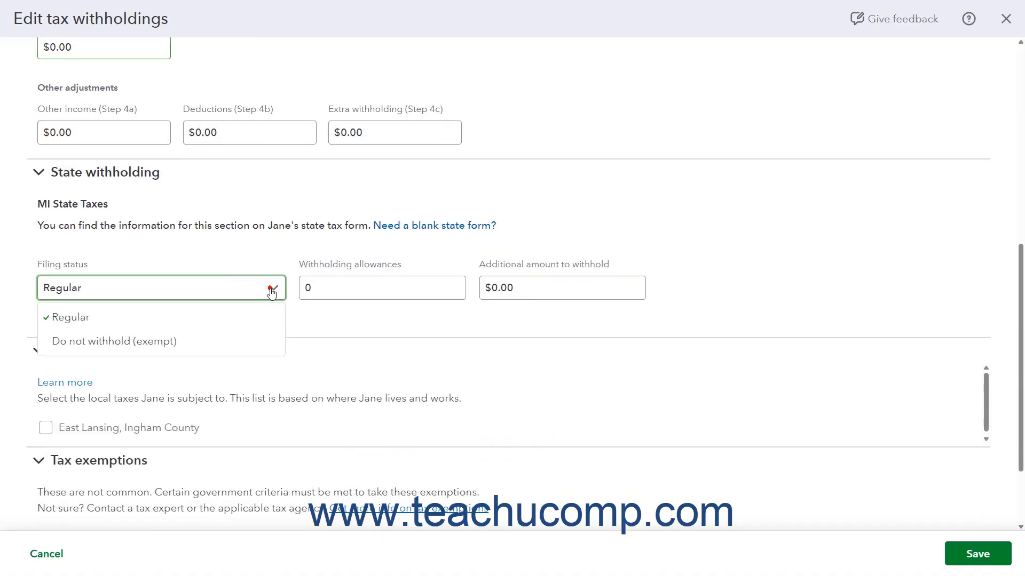
pyautogui.click(263, 304)
pyautogui.scroll(-2, 263, 304)
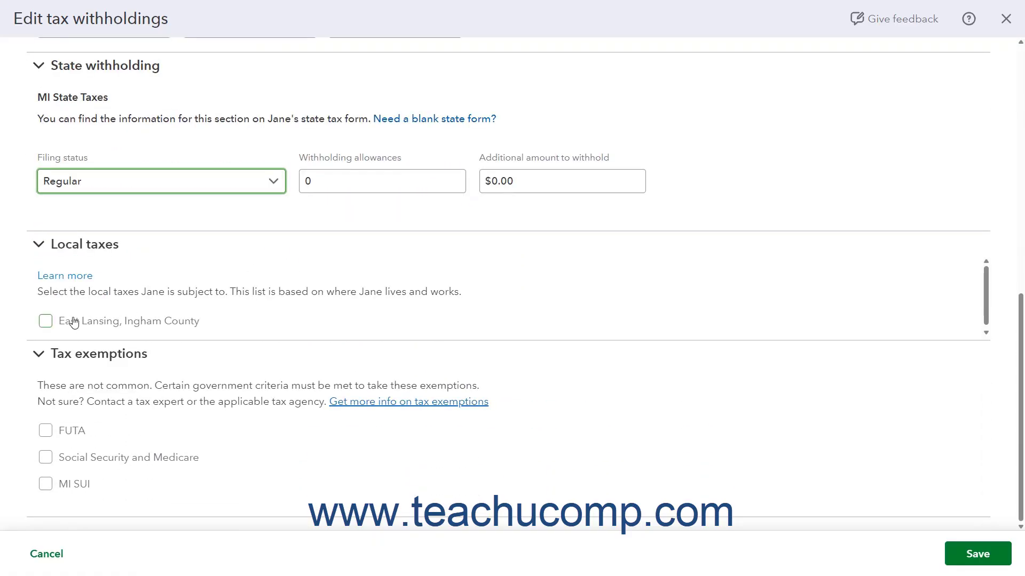
pyautogui.click(53, 324)
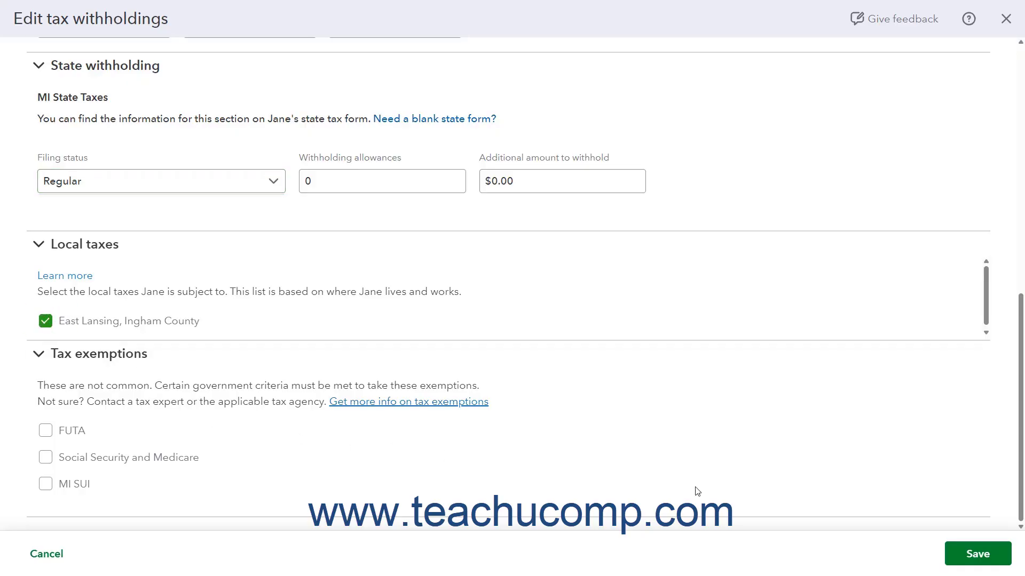
pyautogui.click(966, 565)
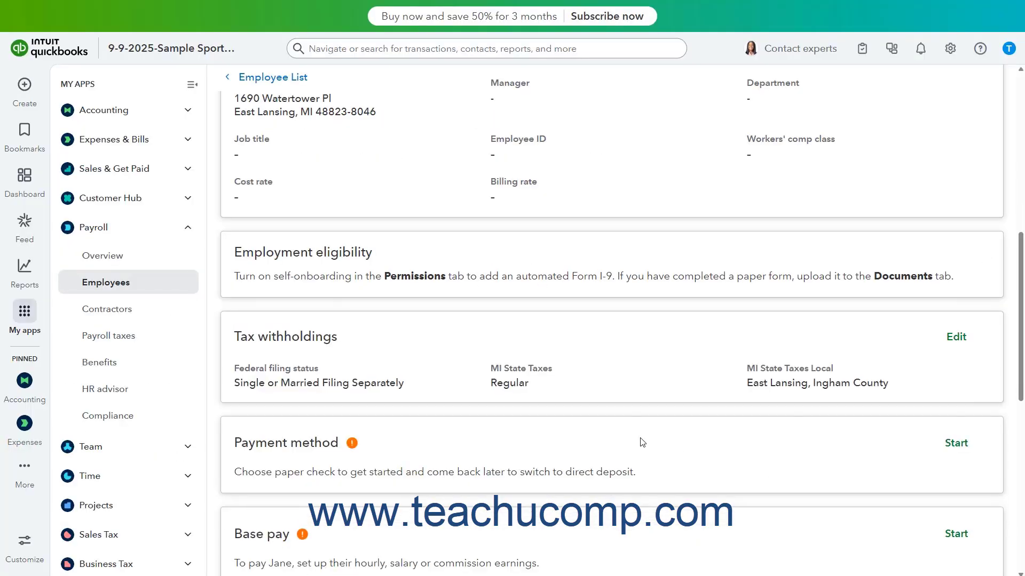
# - Set the employee's payment method to Paper check and save it
pyautogui.click(955, 448)
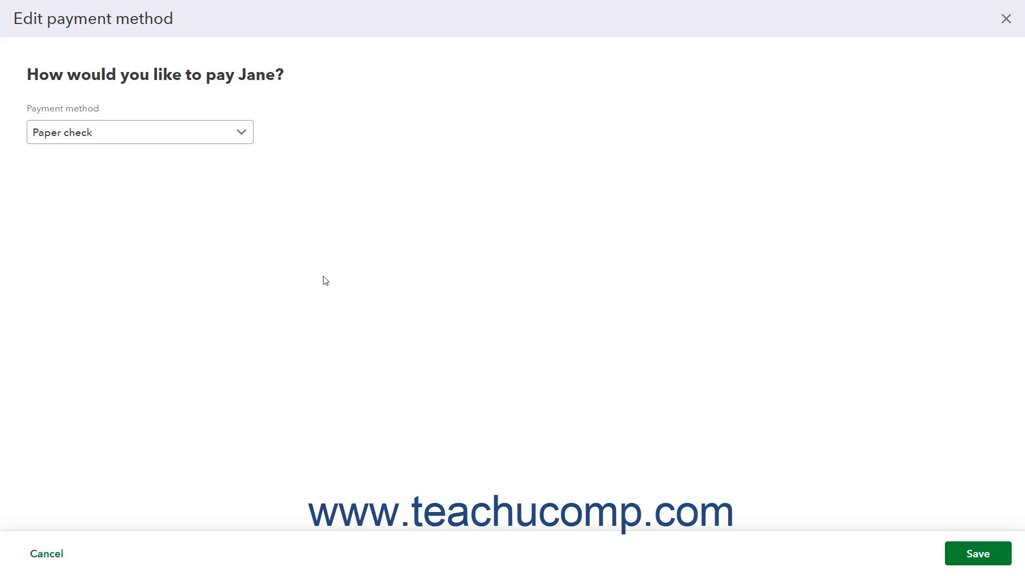
pyautogui.click(227, 135)
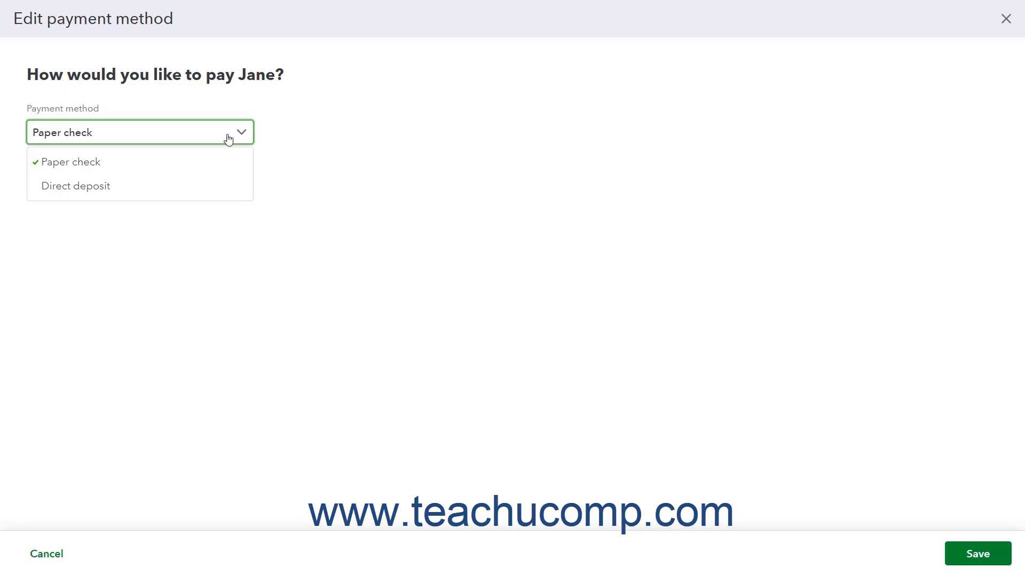
pyautogui.click(189, 166)
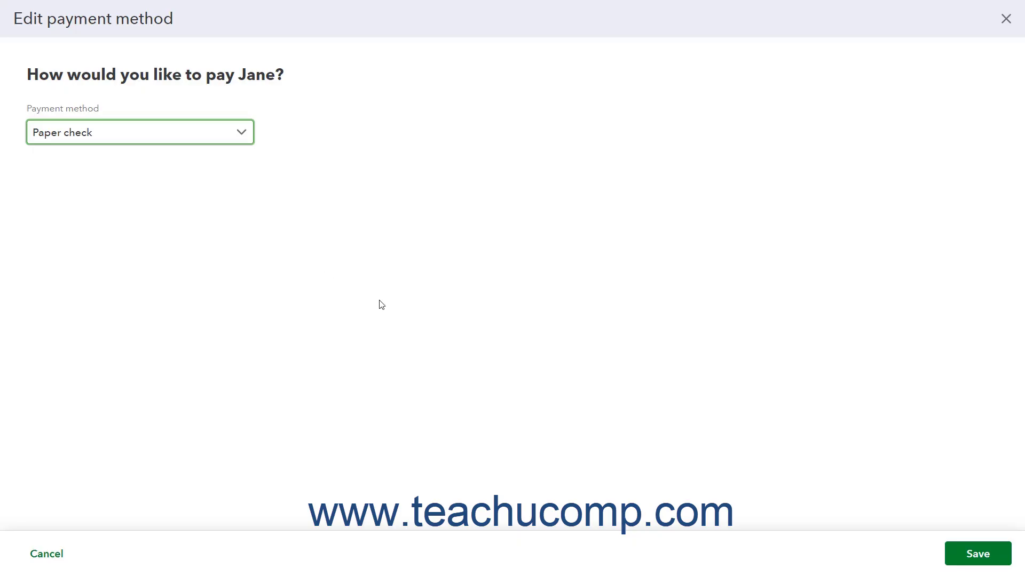
pyautogui.click(959, 554)
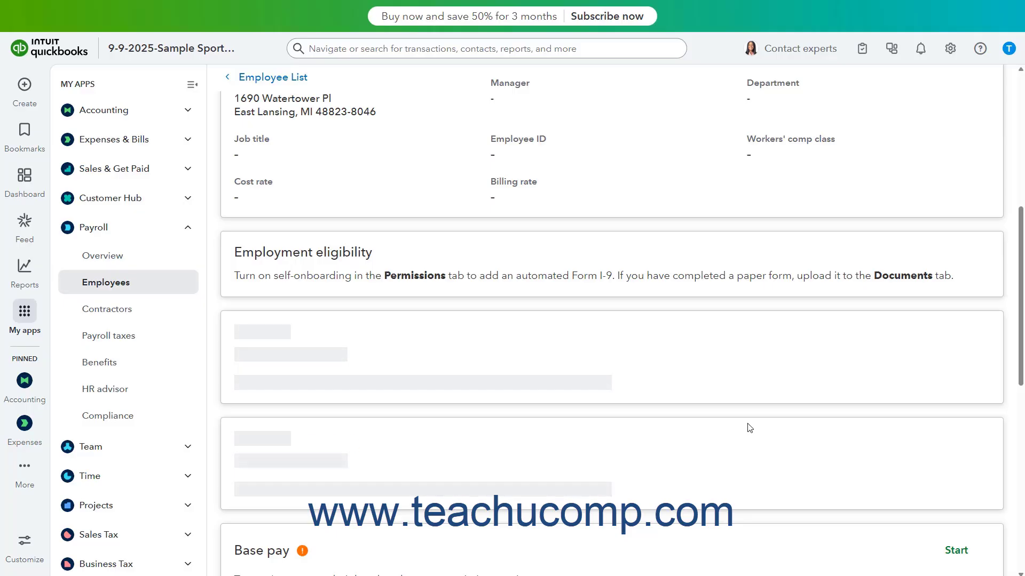
pyautogui.scroll(-5, 745, 425)
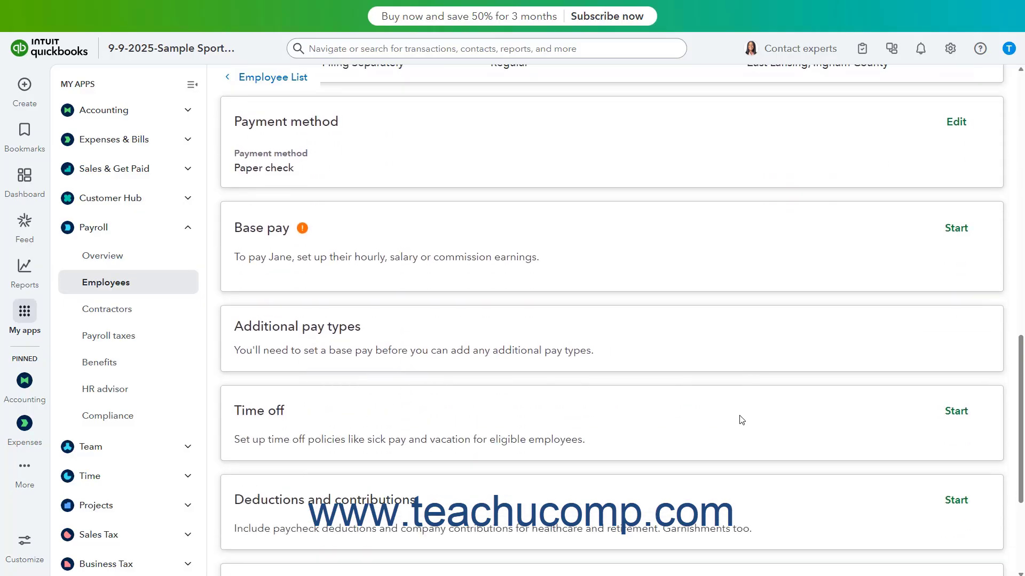
# - Set up the employee's base pay as Hourly at $20.00 per hour, leave the default working hours blank, and save it
pyautogui.scroll(-1, 742, 420)
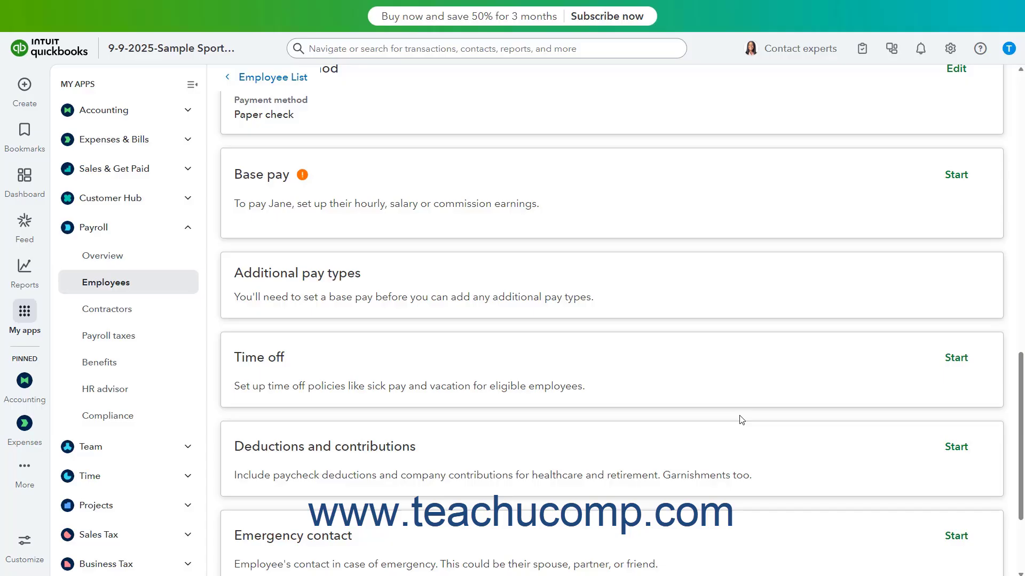
pyautogui.click(956, 176)
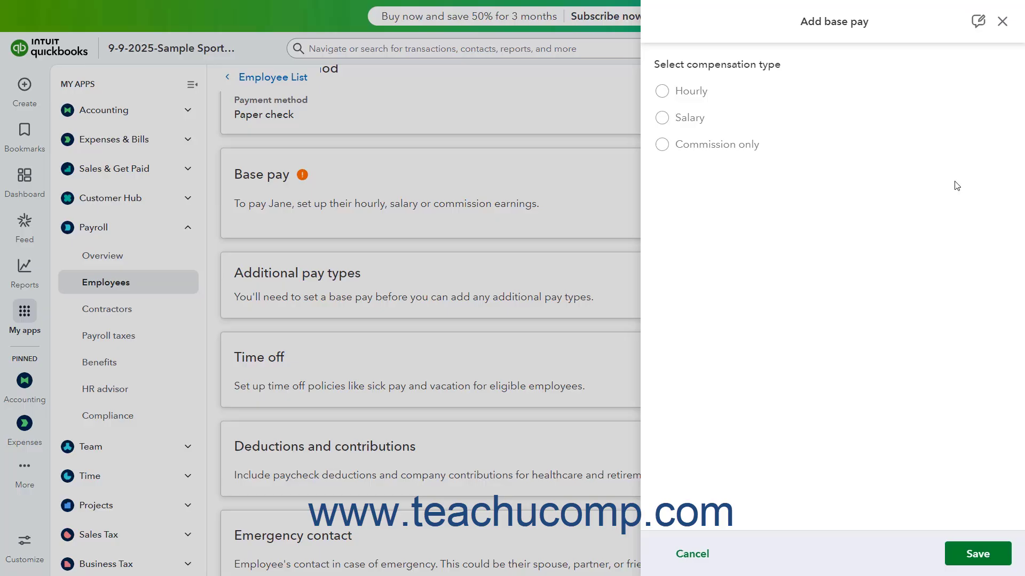
pyautogui.click(663, 93)
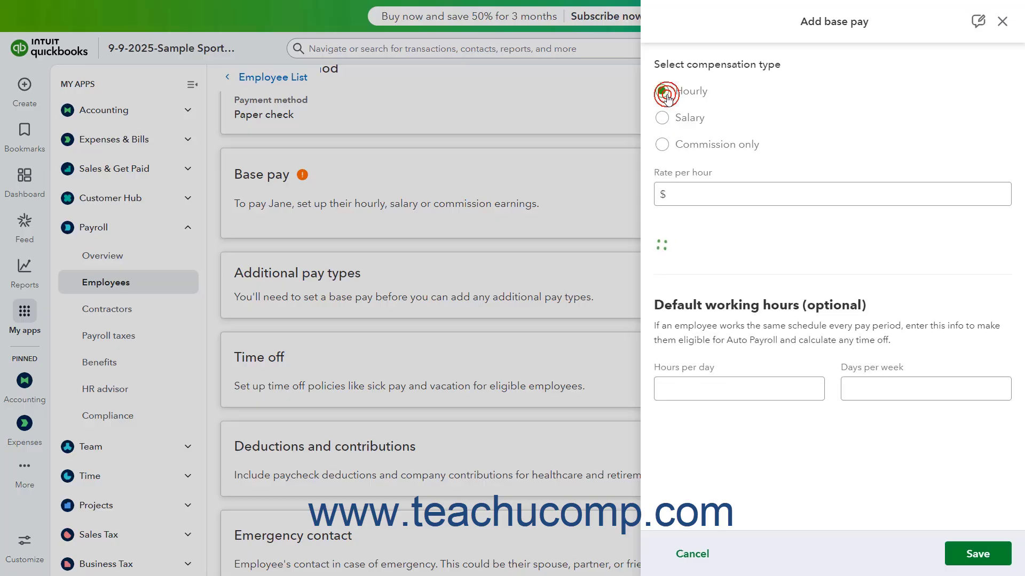
pyautogui.click(691, 193)
pyautogui.write('2')
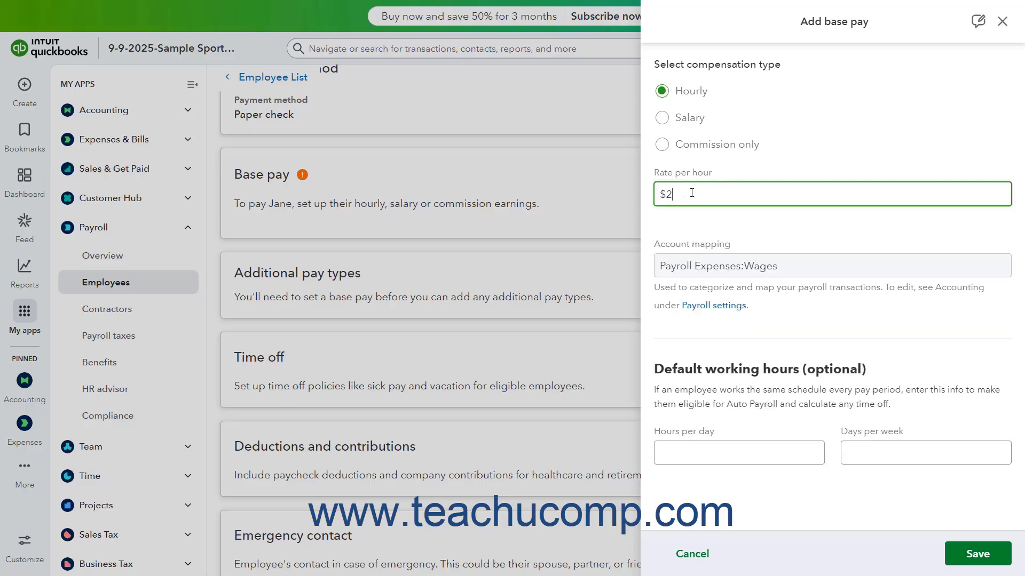
pyautogui.write('0.00')
pyautogui.click(741, 451)
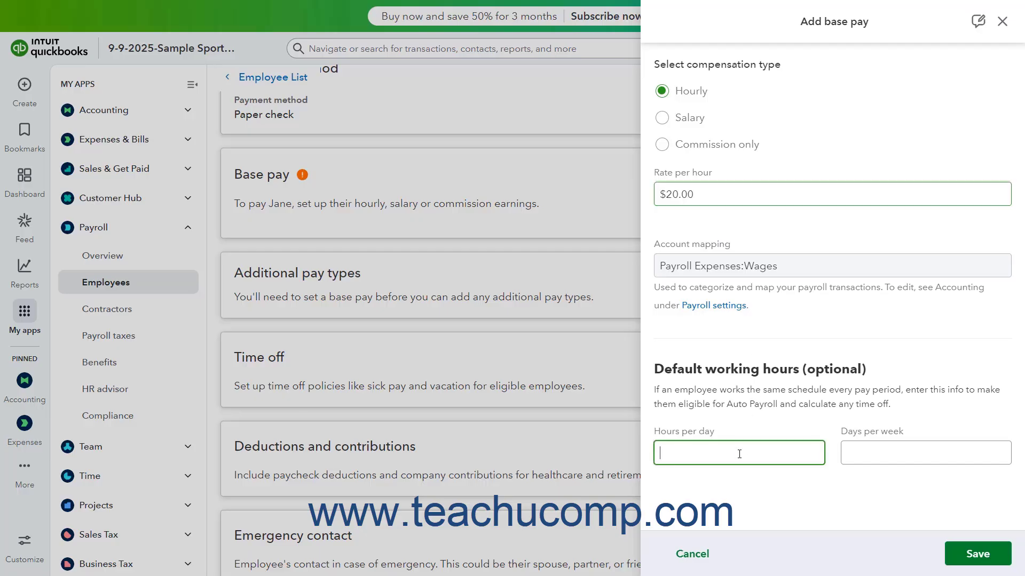
pyautogui.click(872, 452)
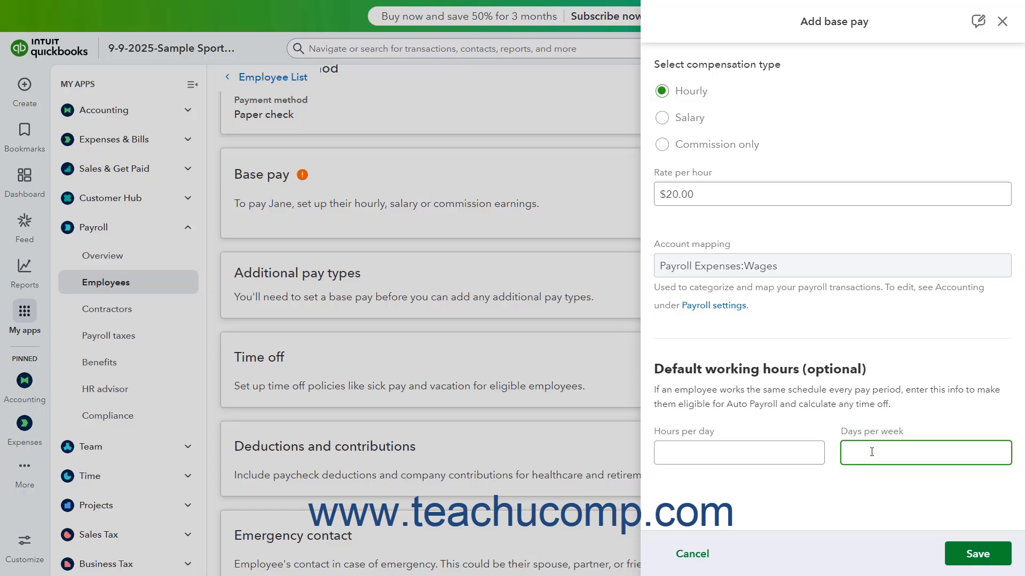
pyautogui.click(958, 556)
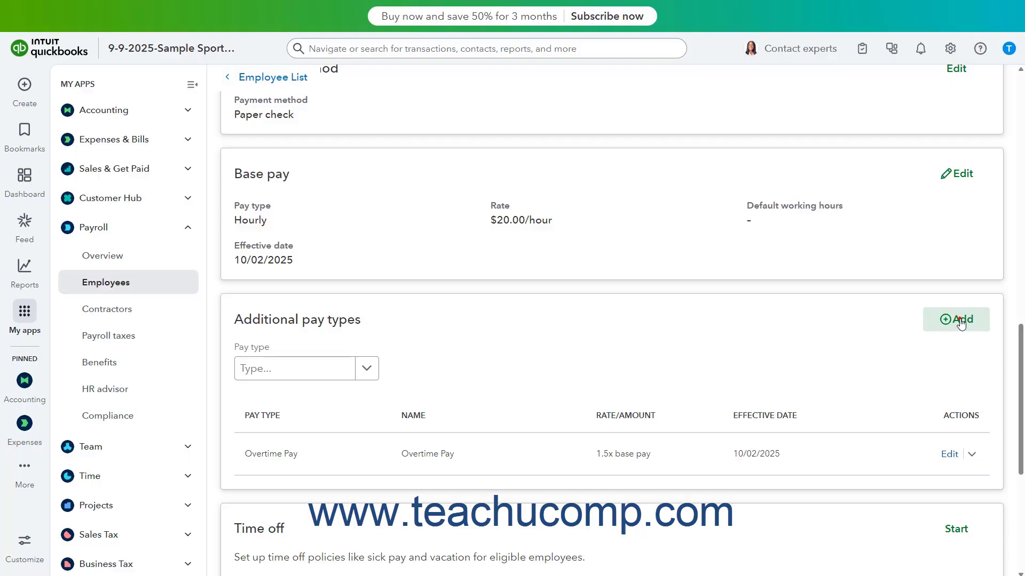
# - Add Bonus as an additional pay type without a recurring amount and save it
pyautogui.click(961, 324)
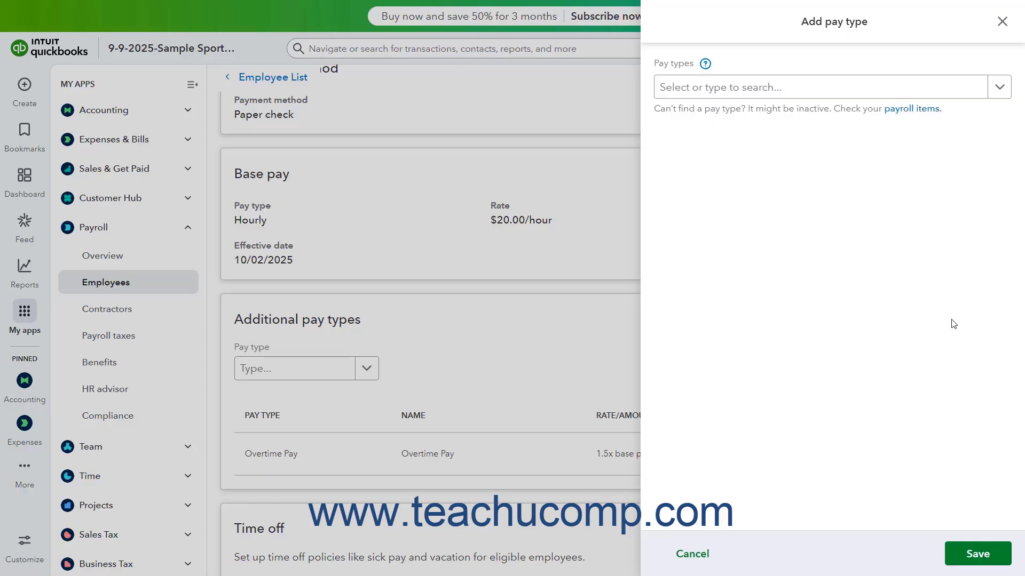
pyautogui.click(991, 94)
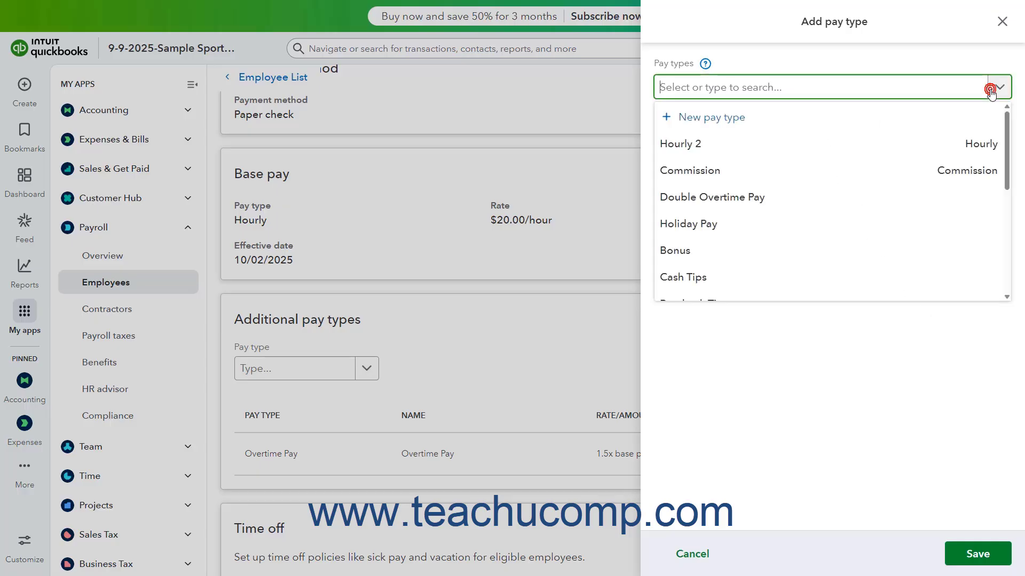
pyautogui.click(852, 258)
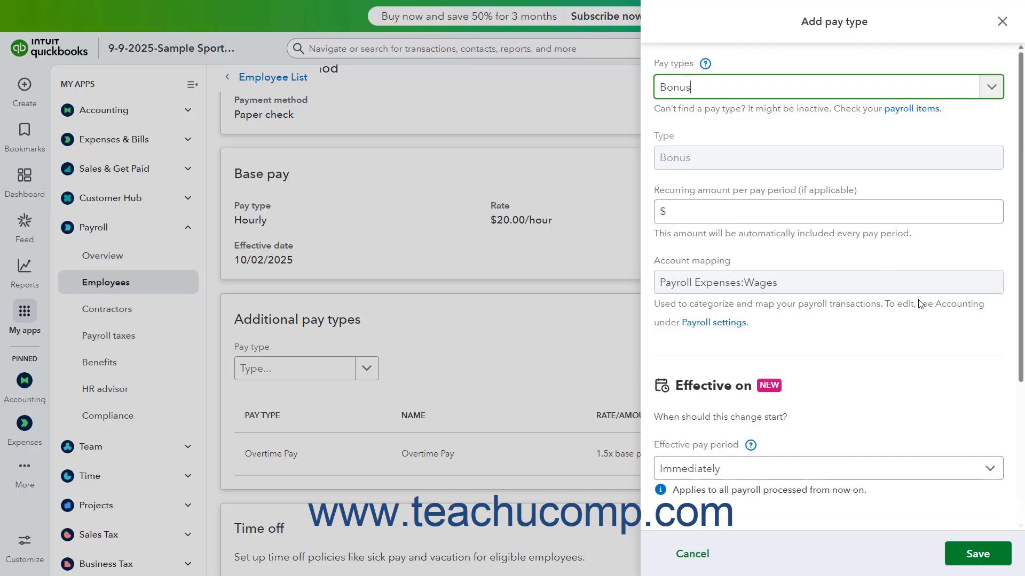
pyautogui.click(979, 554)
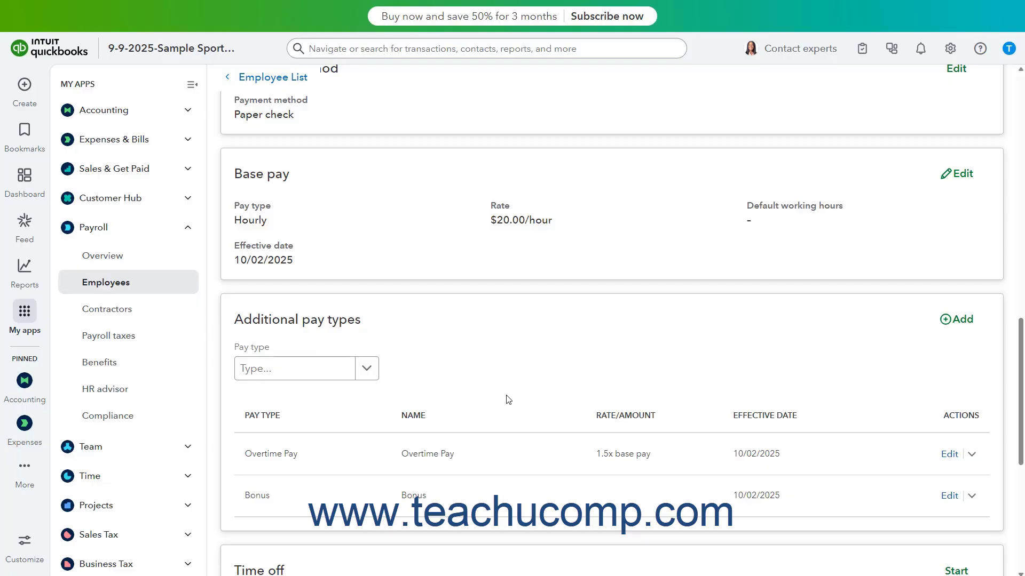
# - Look through the pay type filter choices and the extra actions offered for the Bonus pay type
pyautogui.click(367, 369)
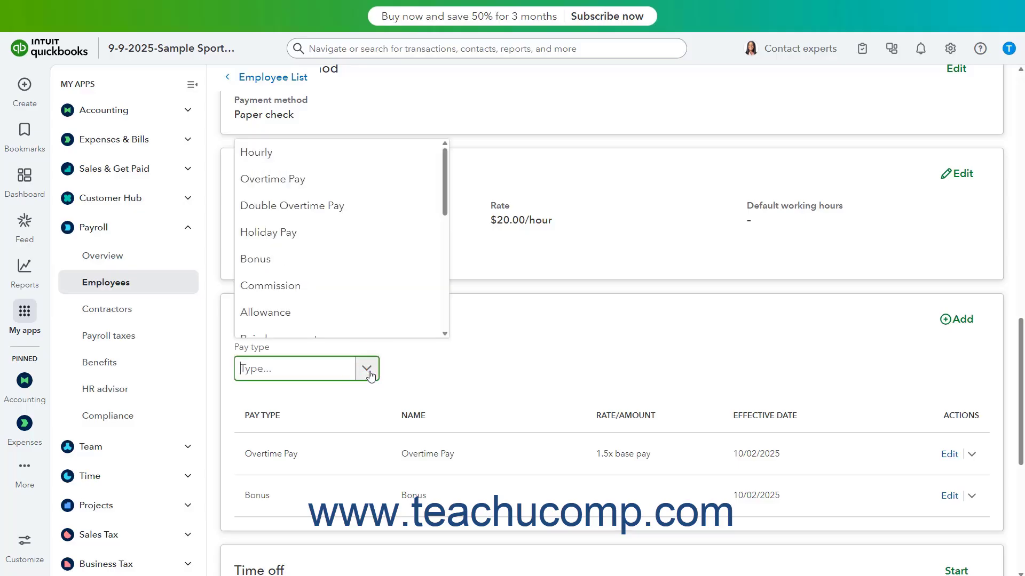
pyautogui.click(476, 375)
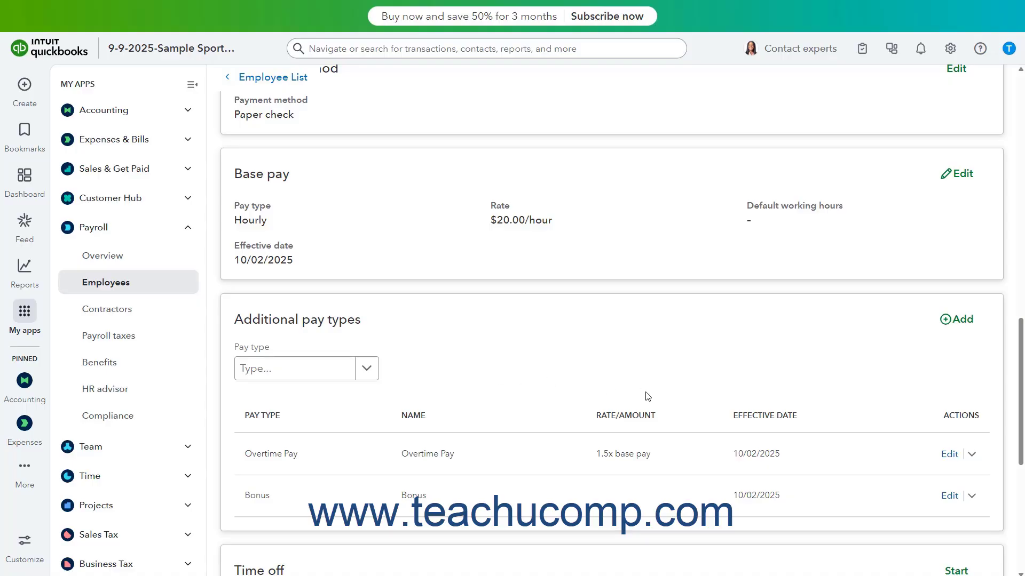
pyautogui.click(970, 497)
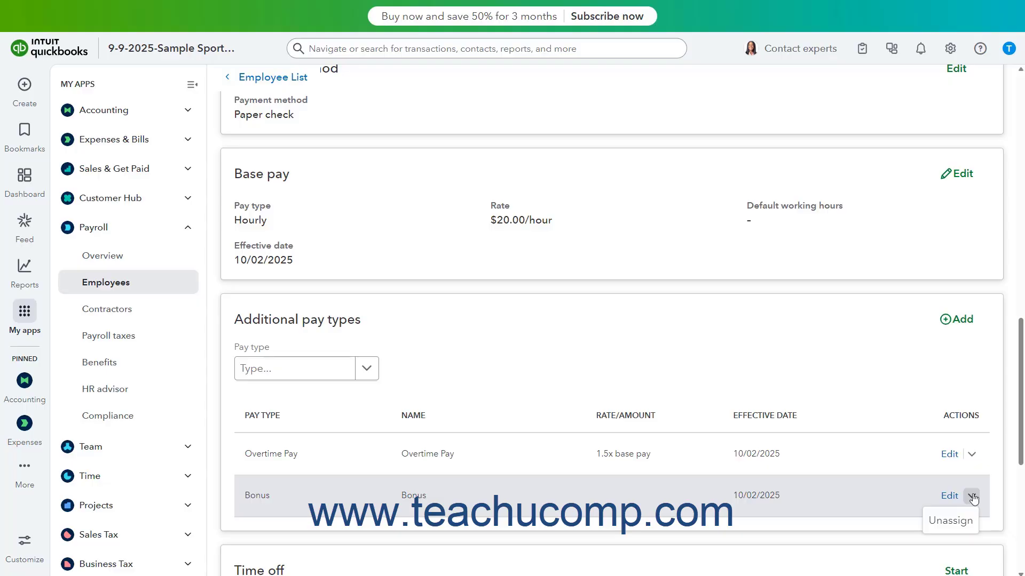
pyautogui.click(972, 497)
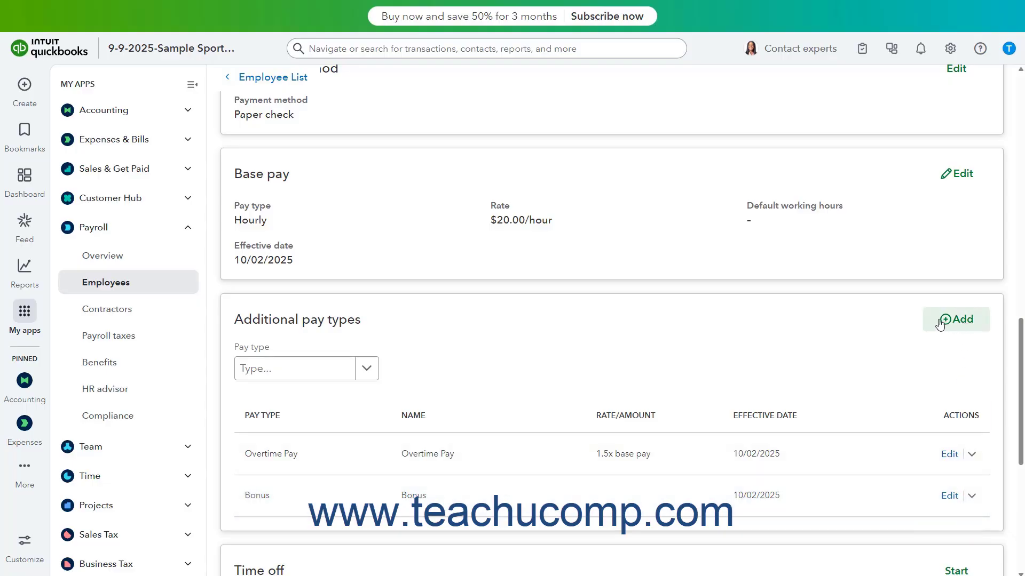
# - Start the time off setup, check the vacation pay choices, and assign the Michigan Paid Time Off policy as paid time off
pyautogui.scroll(-7, 776, 321)
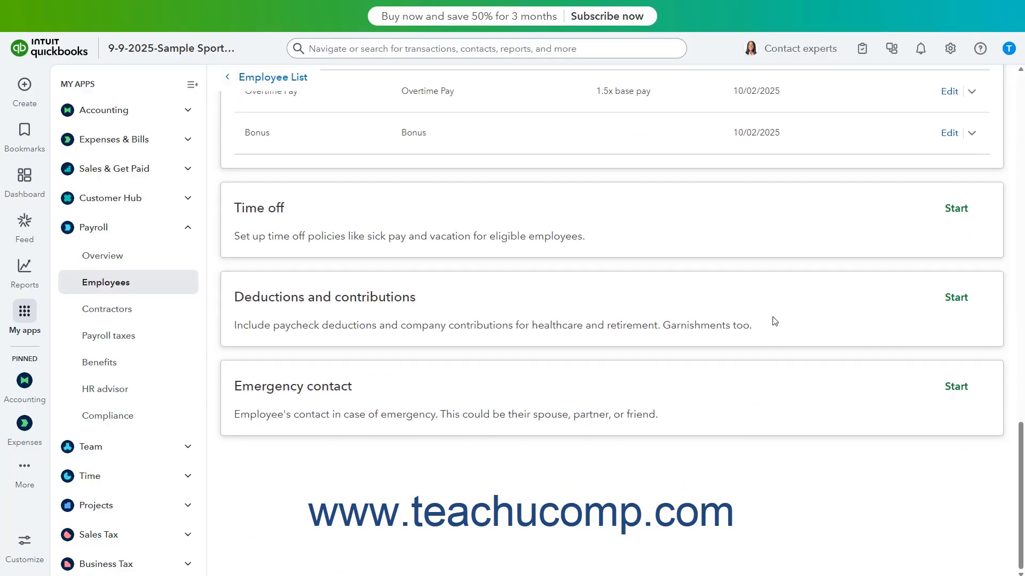
pyautogui.click(956, 209)
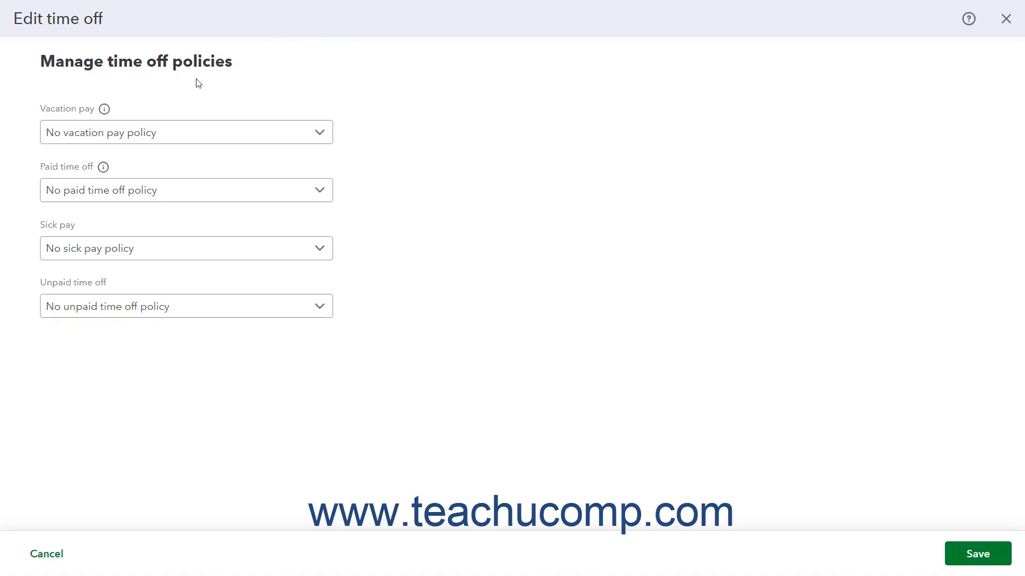
pyautogui.click(320, 137)
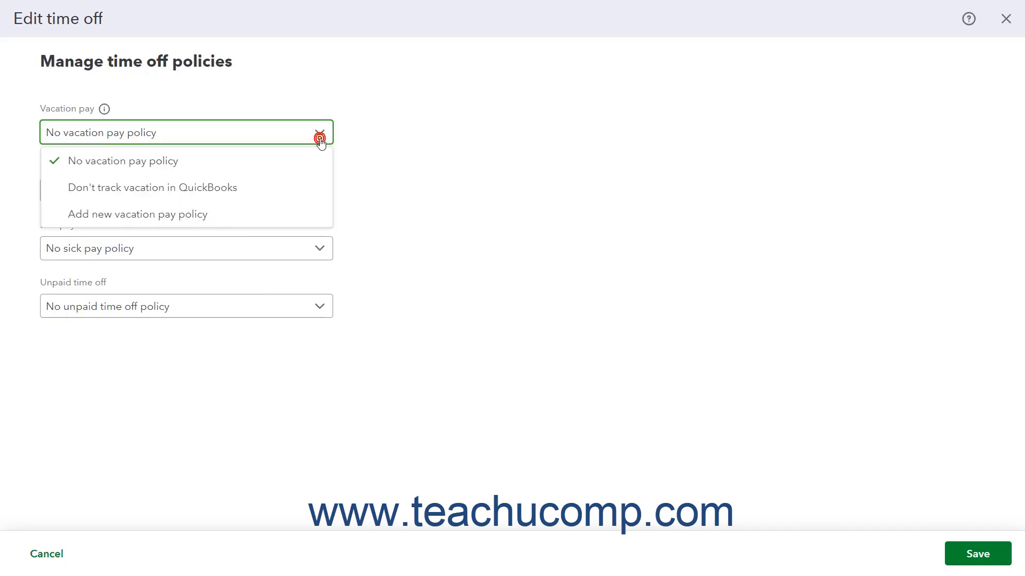
pyautogui.click(319, 138)
pyautogui.click(322, 198)
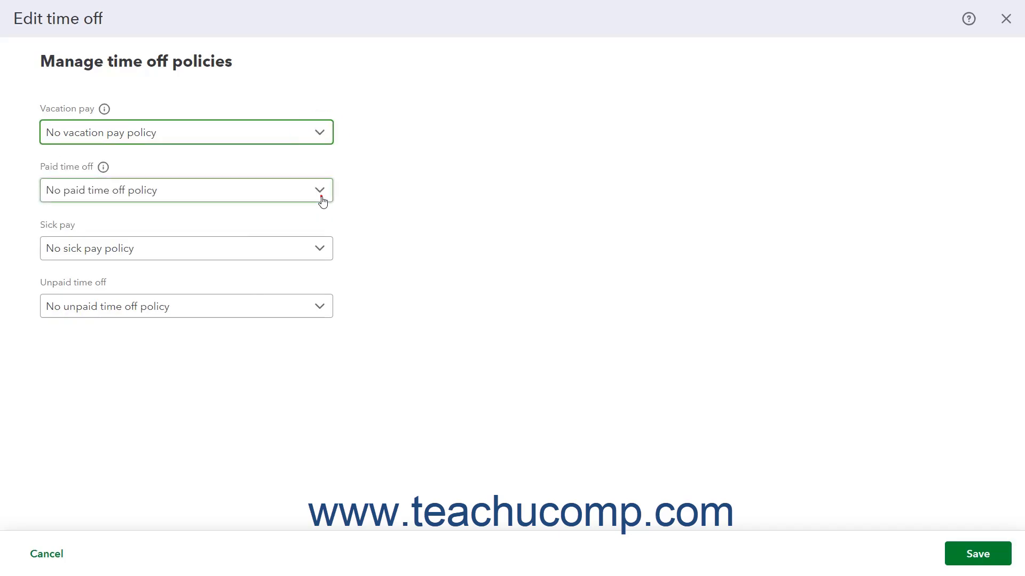
pyautogui.click(299, 244)
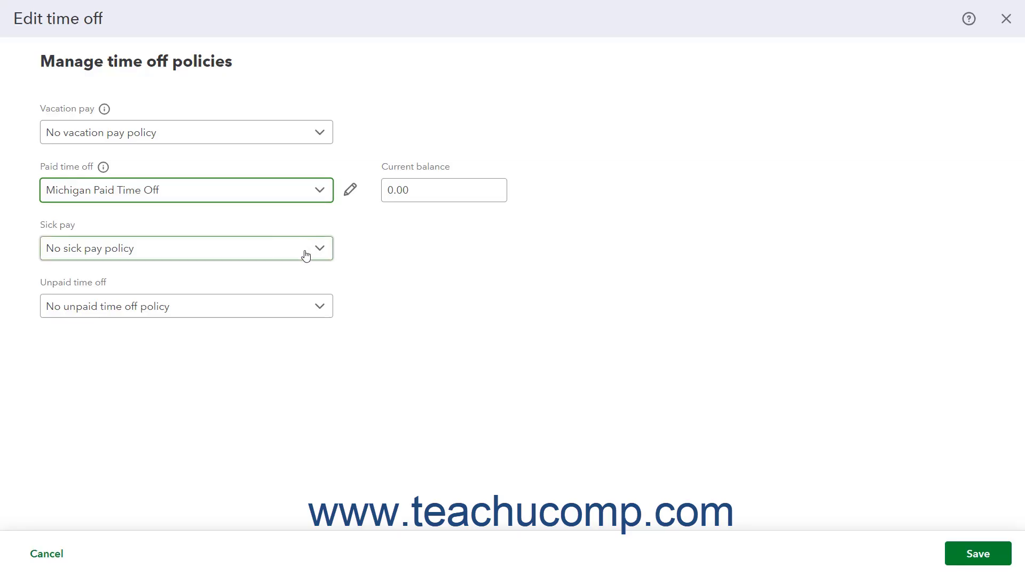
# - Keep no sick pay policy, assign the 32 hours/year unpaid time off policy with a current balance of 32.00, and save the time off settings
pyautogui.click(326, 251)
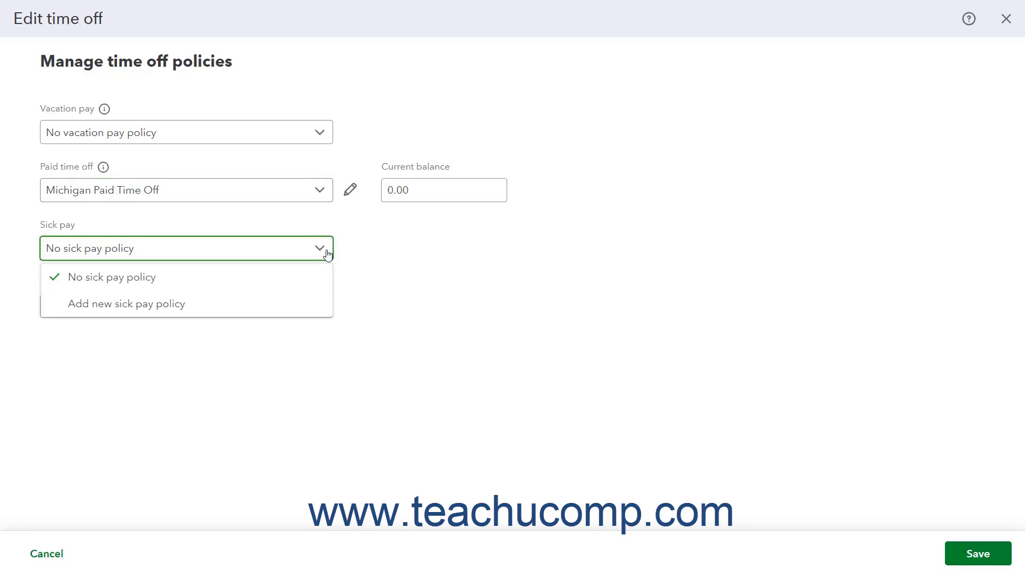
pyautogui.click(327, 254)
pyautogui.click(323, 312)
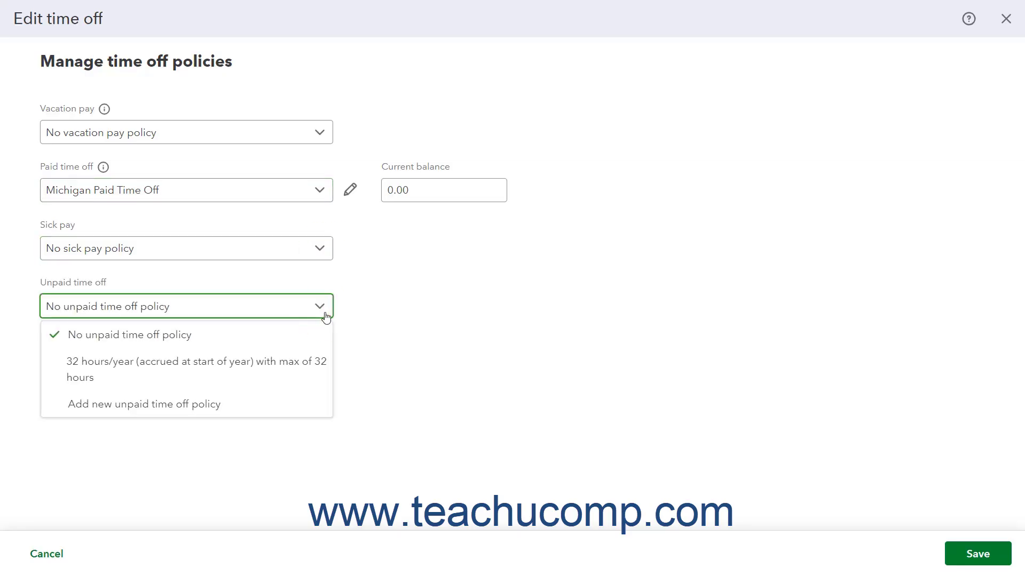
pyautogui.click(306, 370)
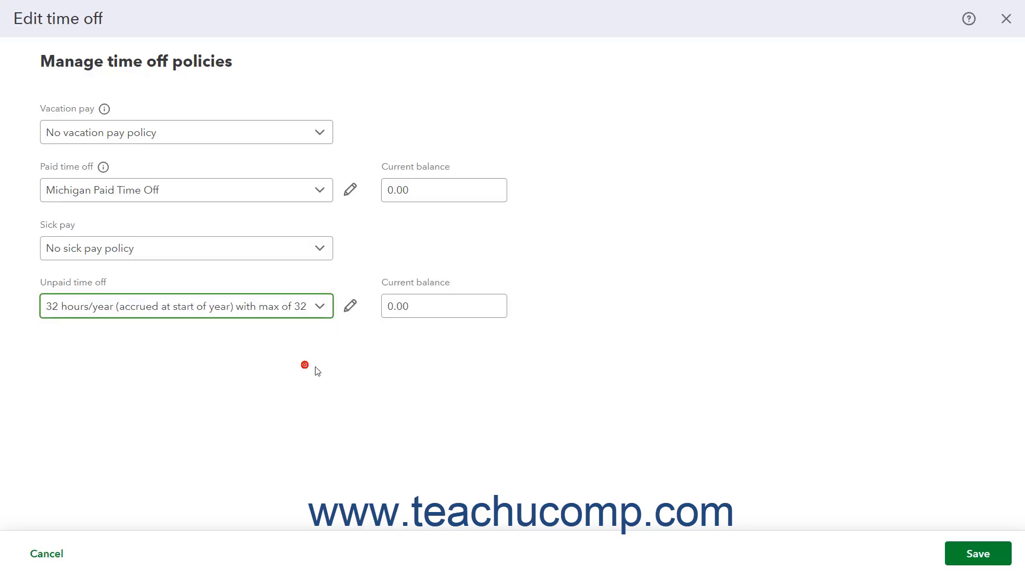
pyautogui.click(417, 304)
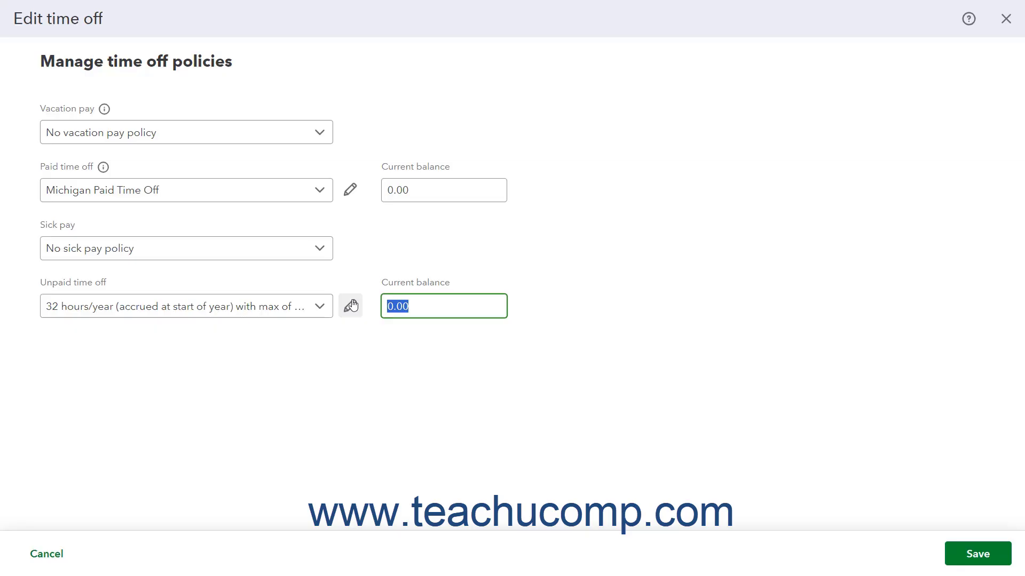
pyautogui.write('32')
pyautogui.click(365, 330)
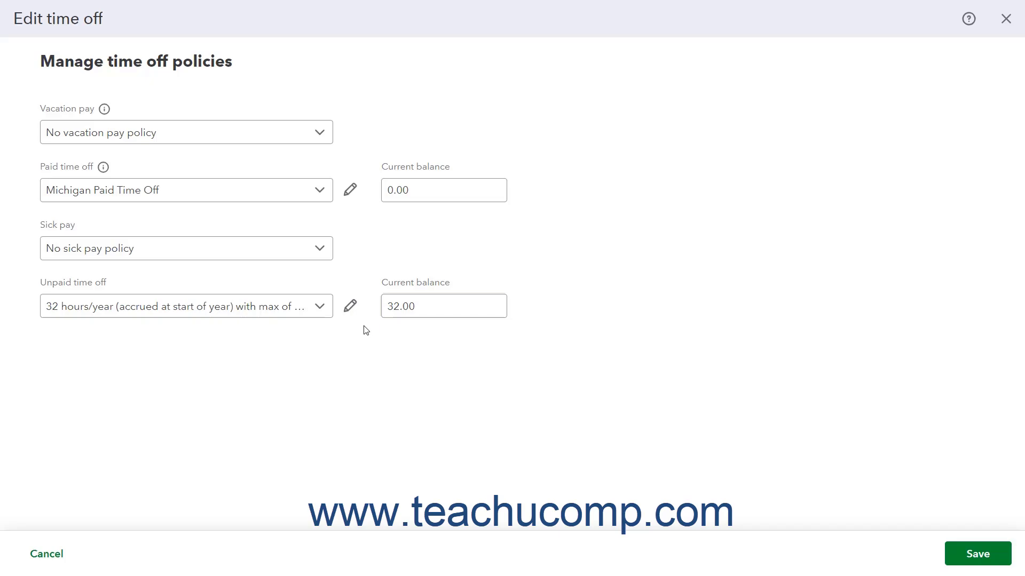
pyautogui.click(977, 563)
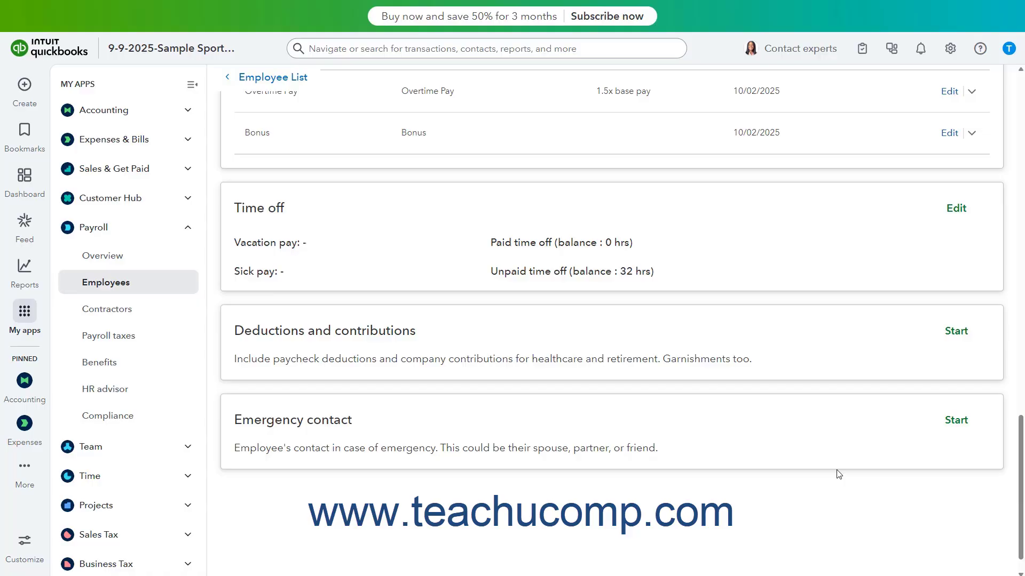
# - Add a Health insurance deduction of type Dental Insurance with a flat amount of $50.00 per paycheck, taxed as Post-tax, and save it
pyautogui.click(956, 331)
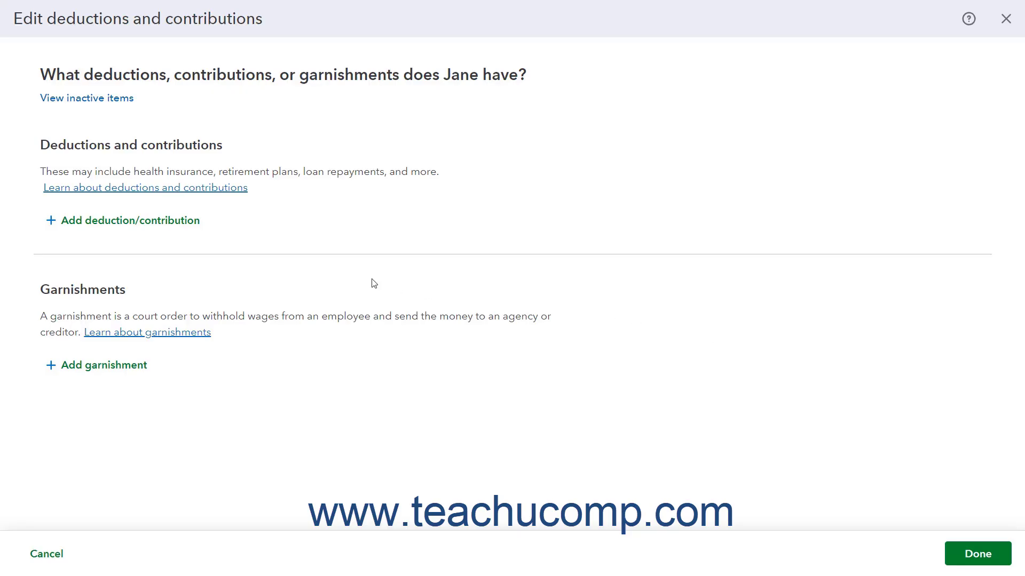
pyautogui.click(129, 233)
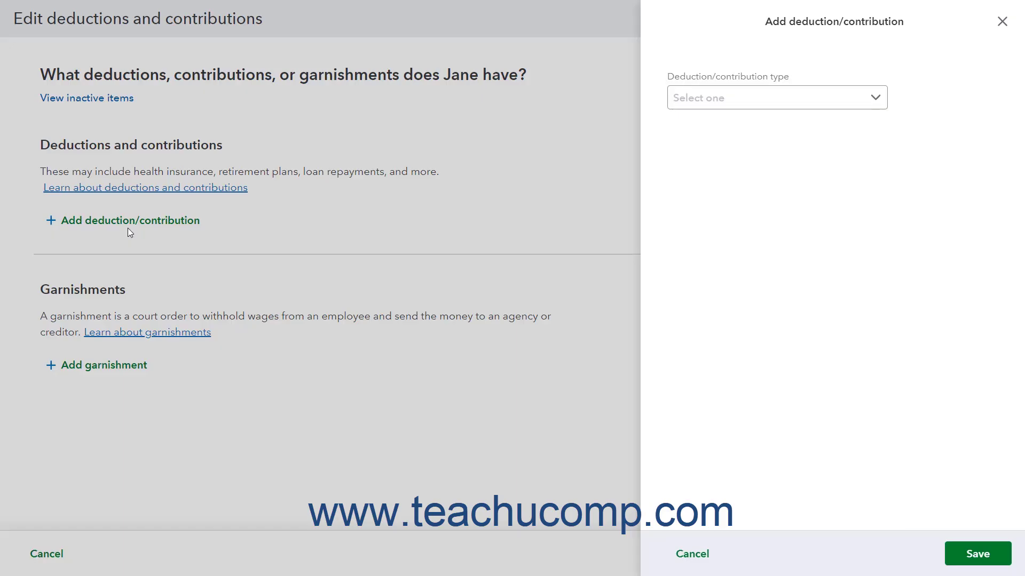
pyautogui.click(842, 98)
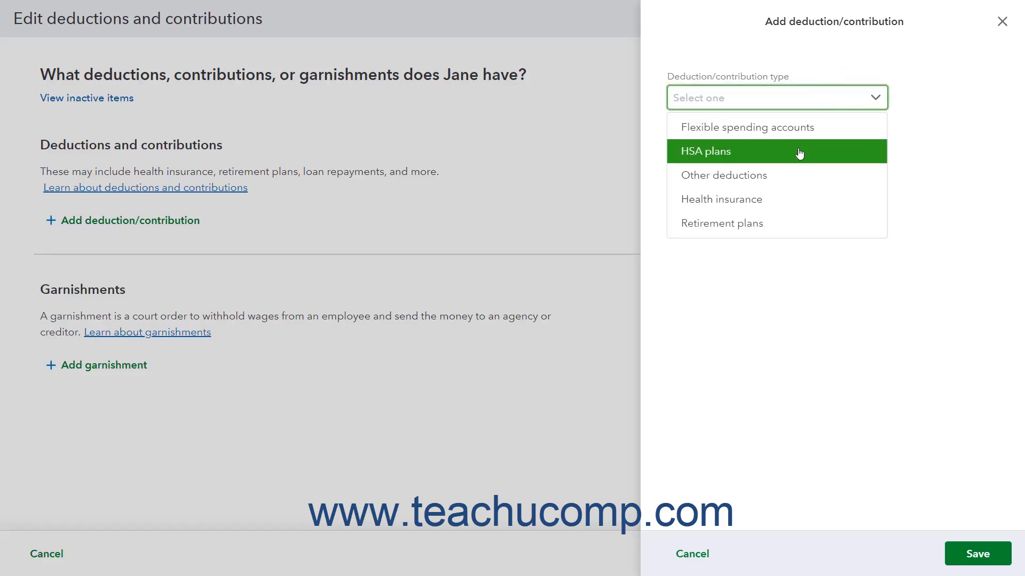
pyautogui.click(793, 200)
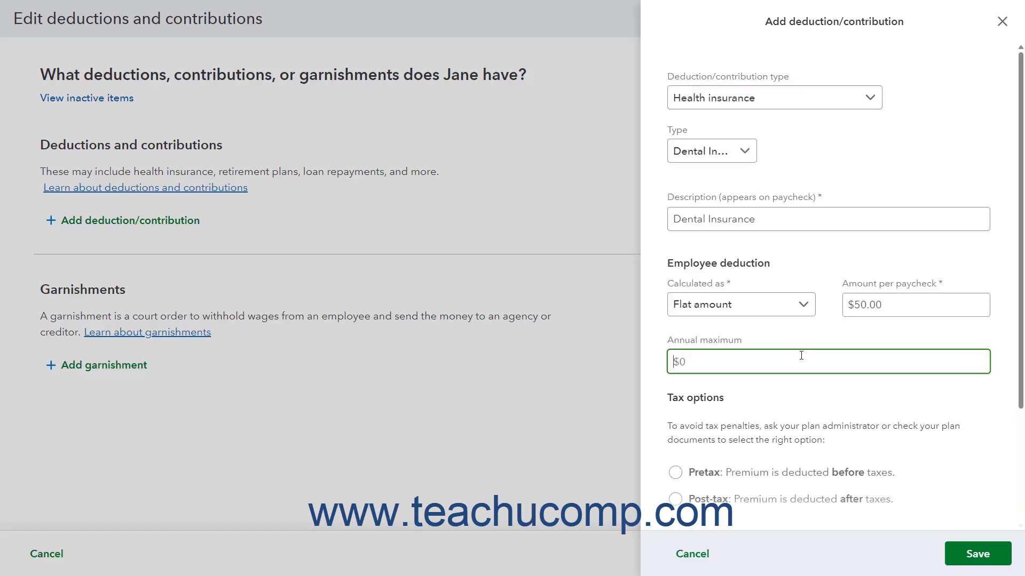
pyautogui.scroll(-1, 923, 475)
pyautogui.click(849, 449)
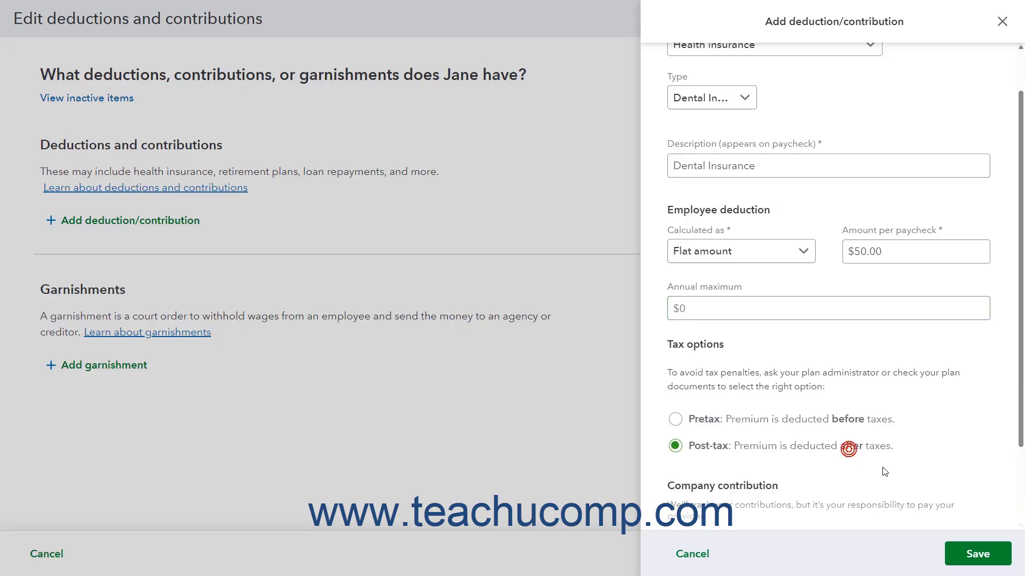
pyautogui.click(977, 554)
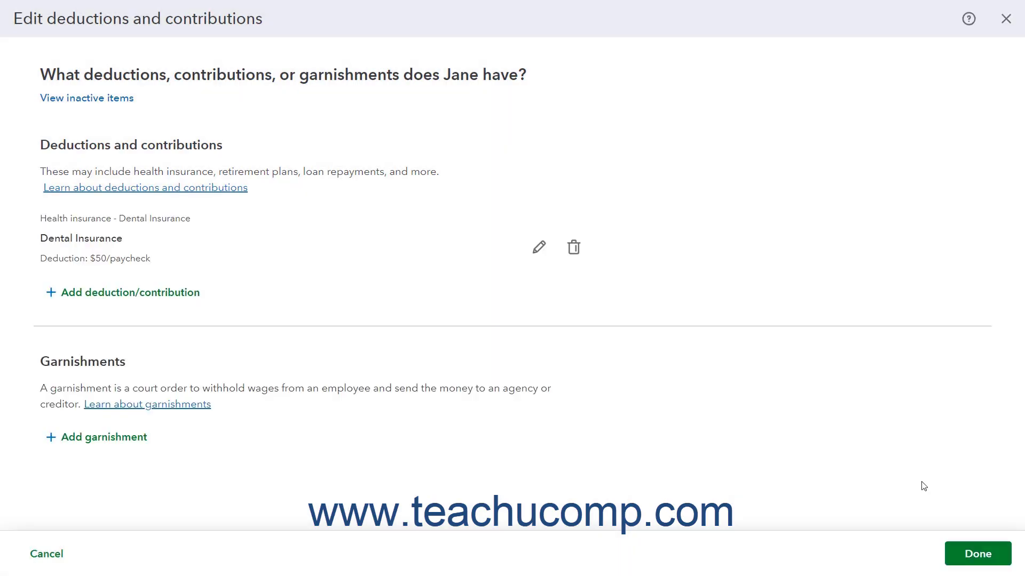
# - Add a flat company contribution of $50.00 per paycheck to Dental Insurance, postpone the multi-employee update, and check the deduction's delete option without deleting it
pyautogui.click(539, 248)
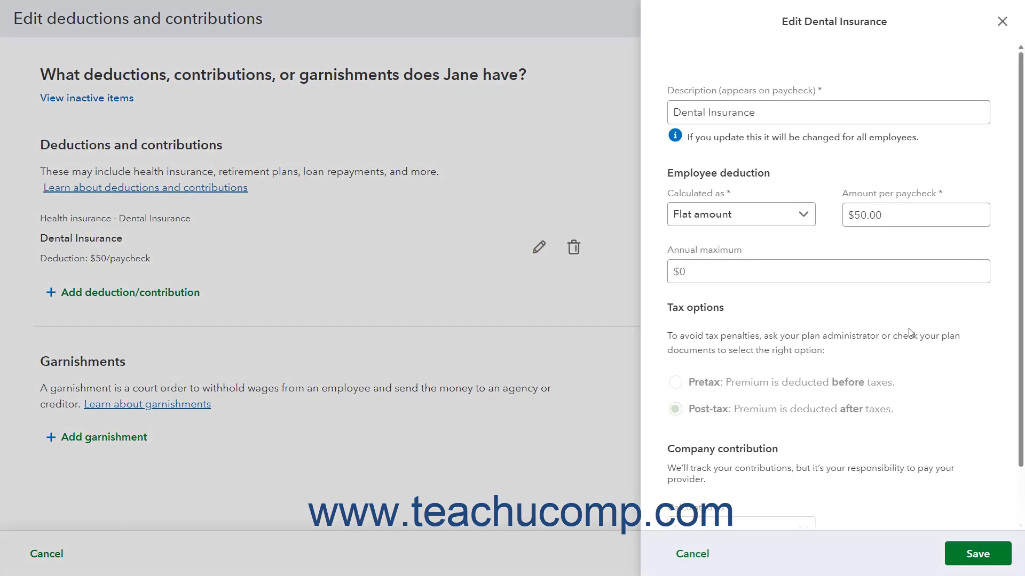
pyautogui.scroll(-1, 911, 334)
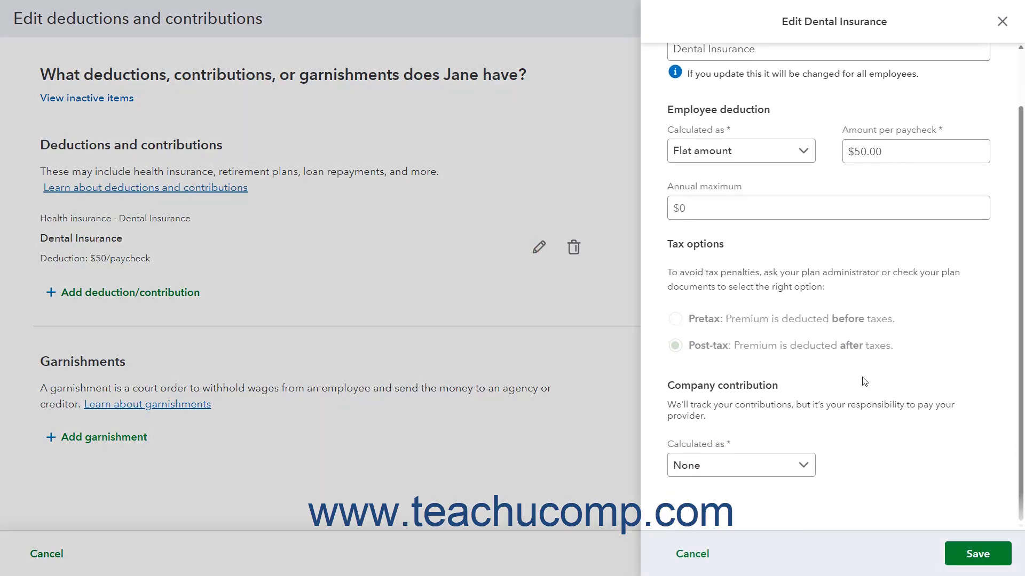
pyautogui.click(797, 470)
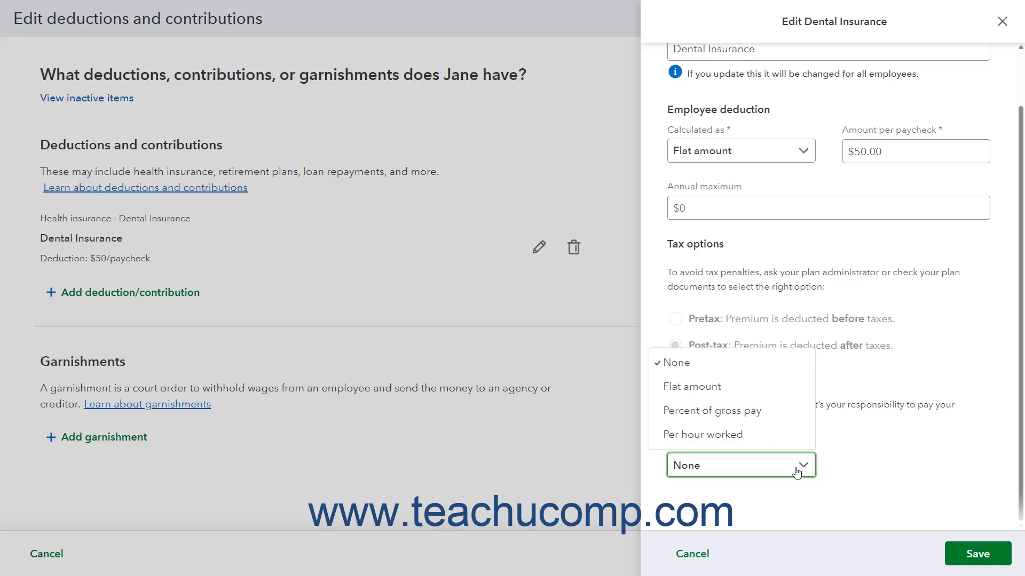
pyautogui.click(754, 401)
pyautogui.click(847, 466)
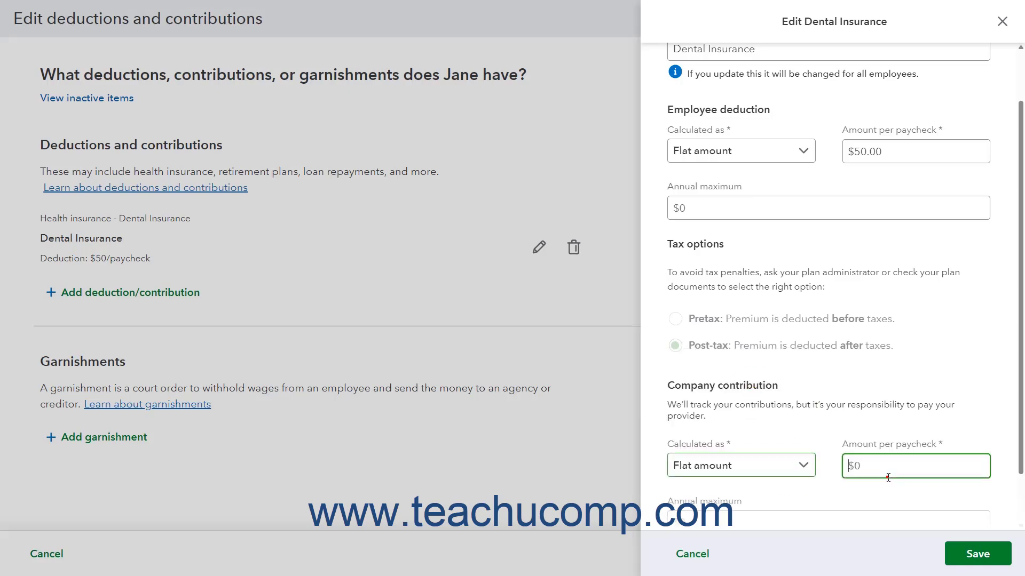
pyautogui.write('50')
pyautogui.press('Tab')
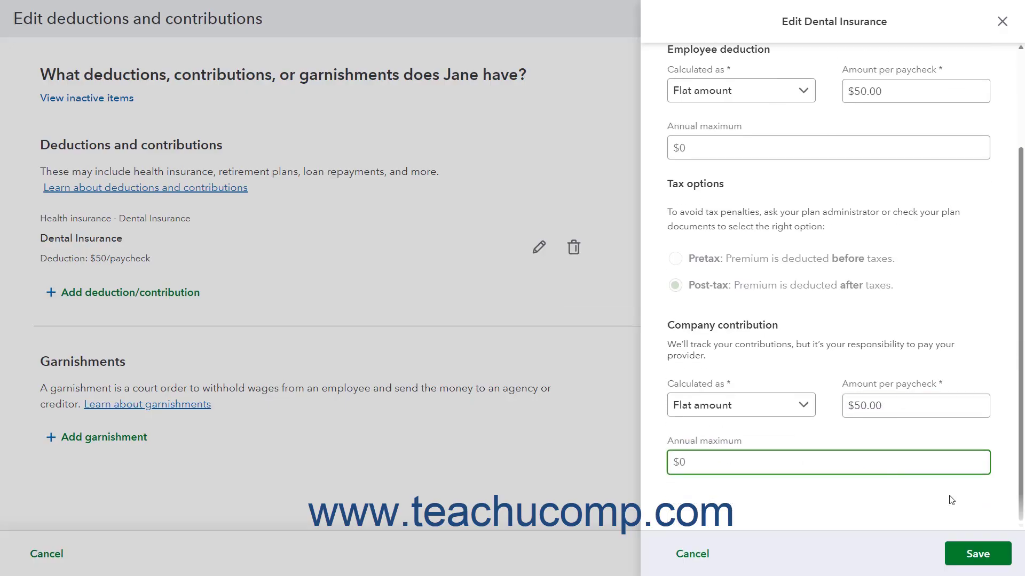
pyautogui.click(979, 552)
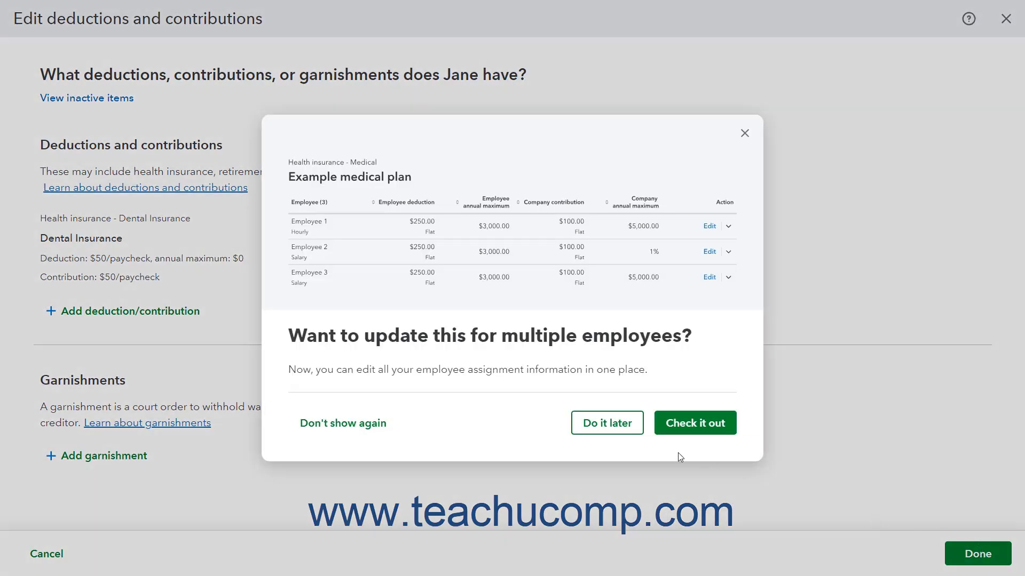
pyautogui.click(618, 427)
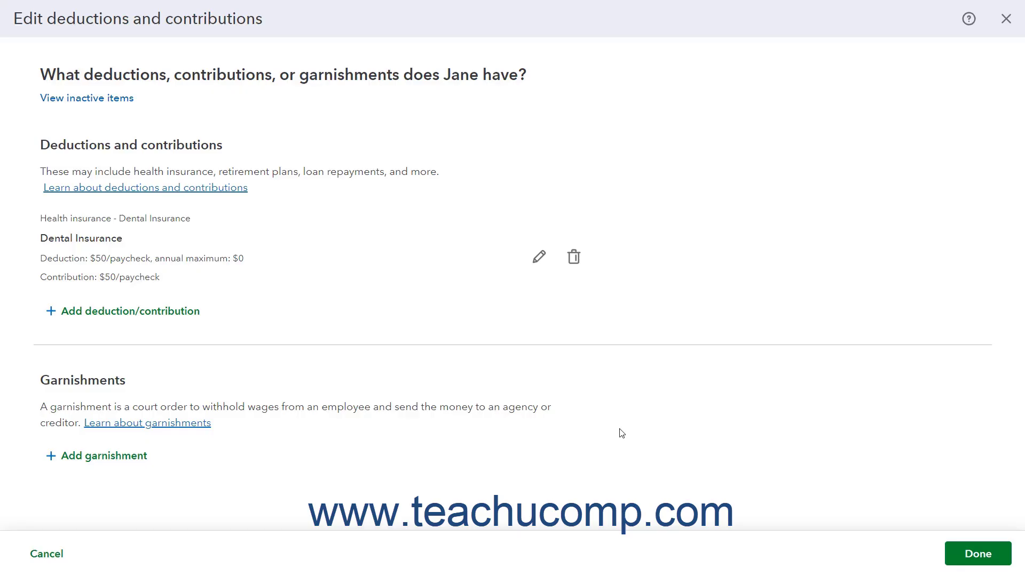
pyautogui.click(574, 265)
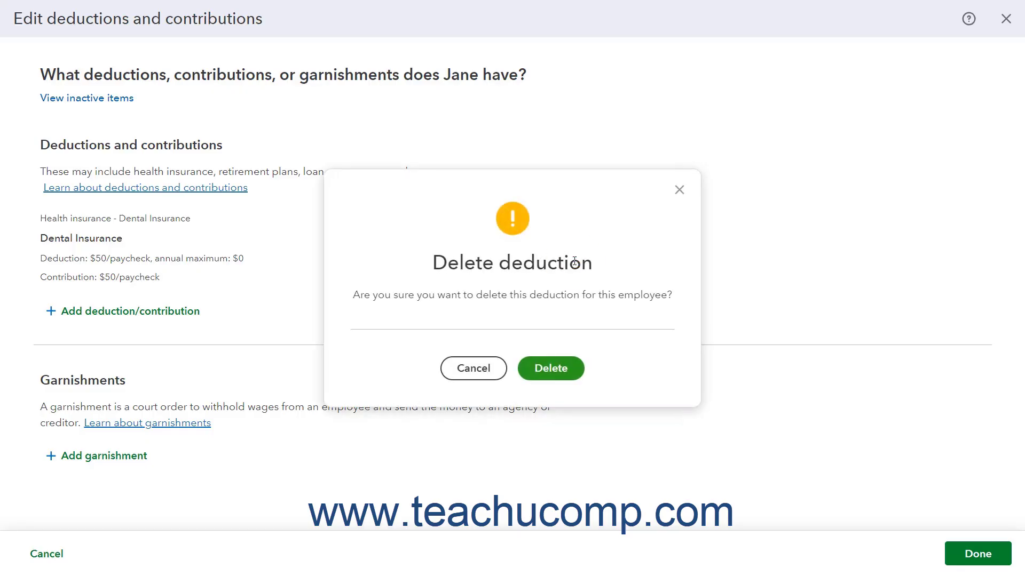
pyautogui.click(504, 368)
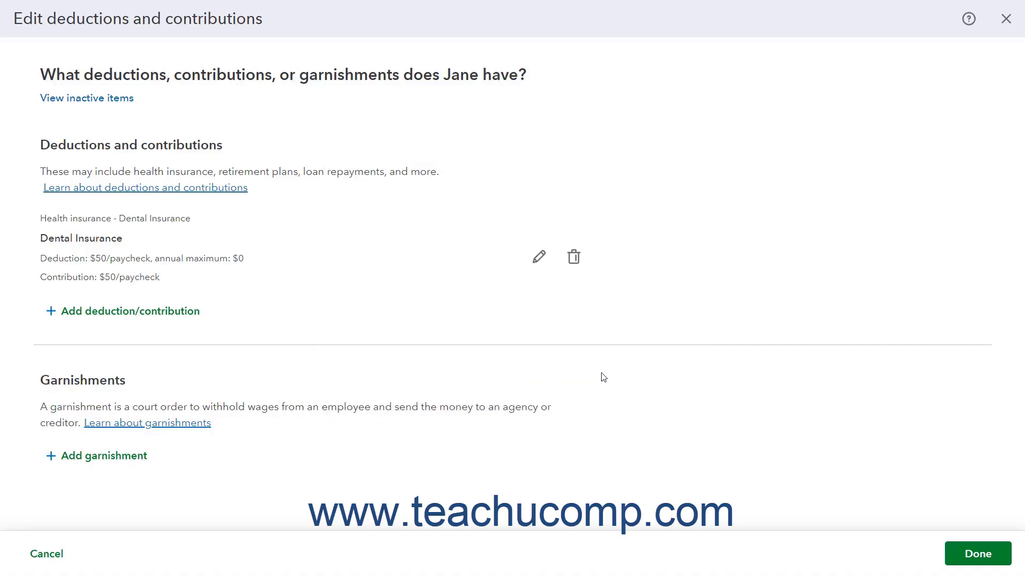
# - Add a Child/Spousal Support garnishment described as Child Support, with $500.00 requested and a 10% maximum of disposable income, and save it
pyautogui.click(95, 462)
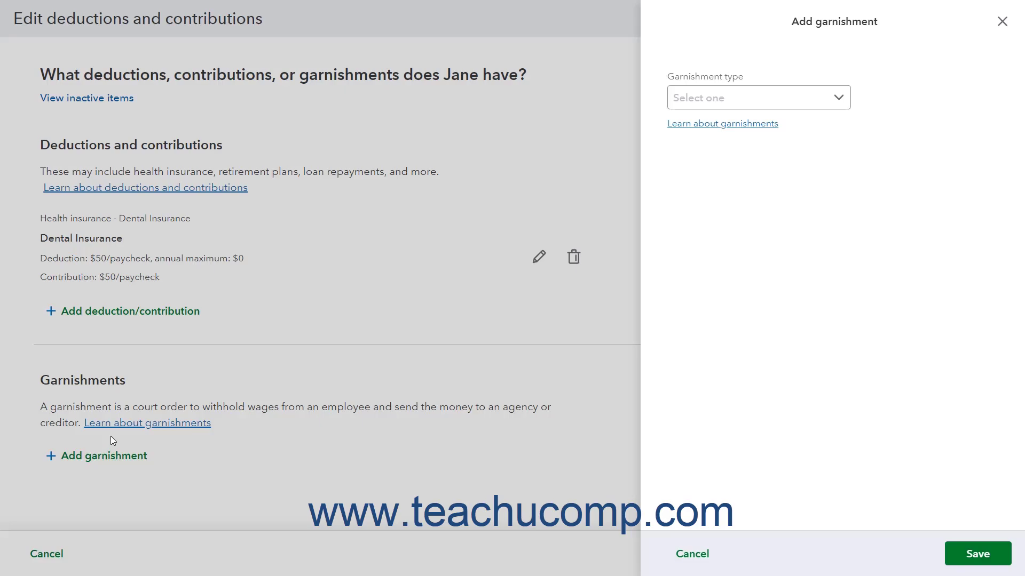
pyautogui.click(762, 98)
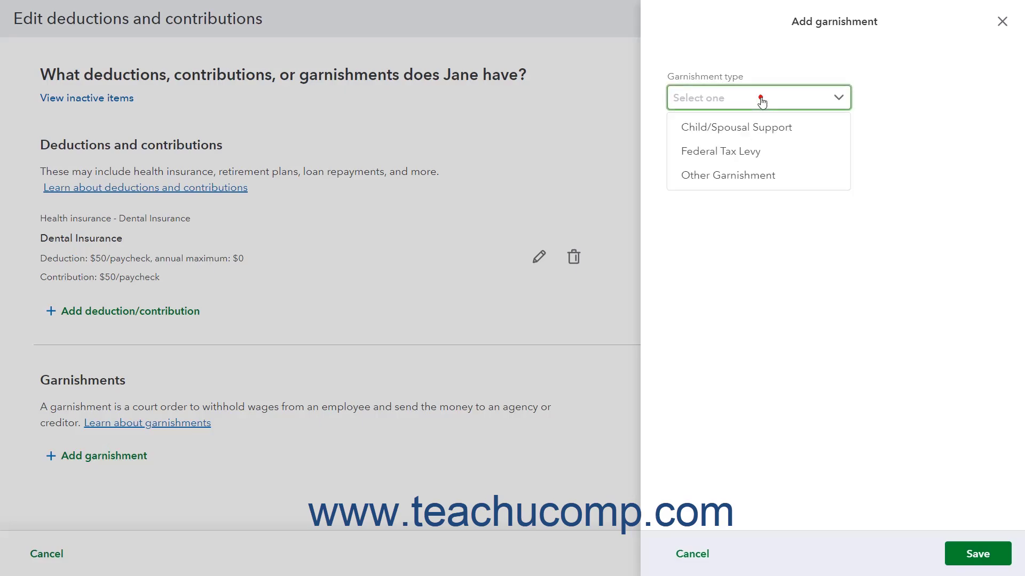
pyautogui.click(758, 129)
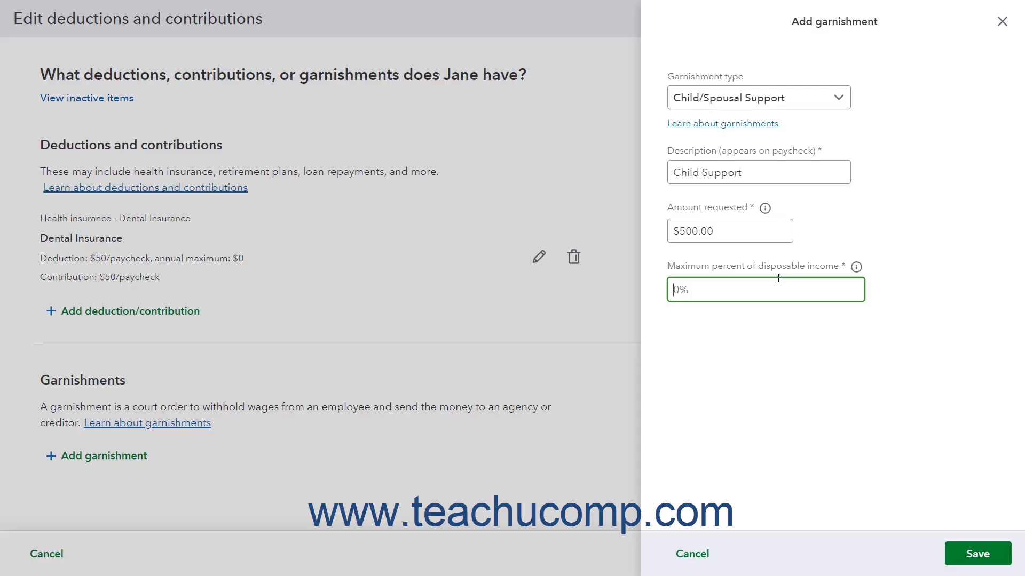
pyautogui.click(977, 554)
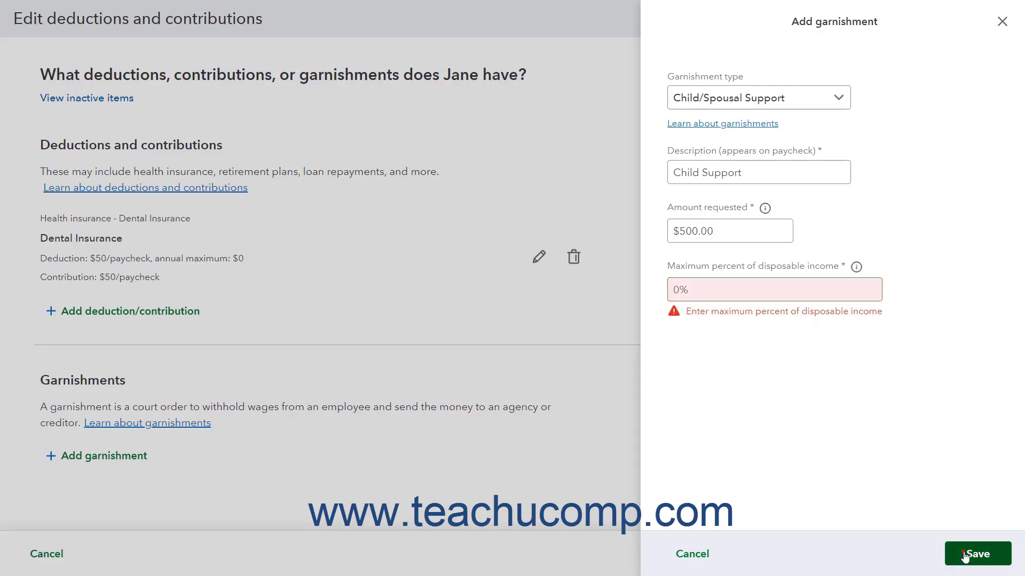
pyautogui.write('10')
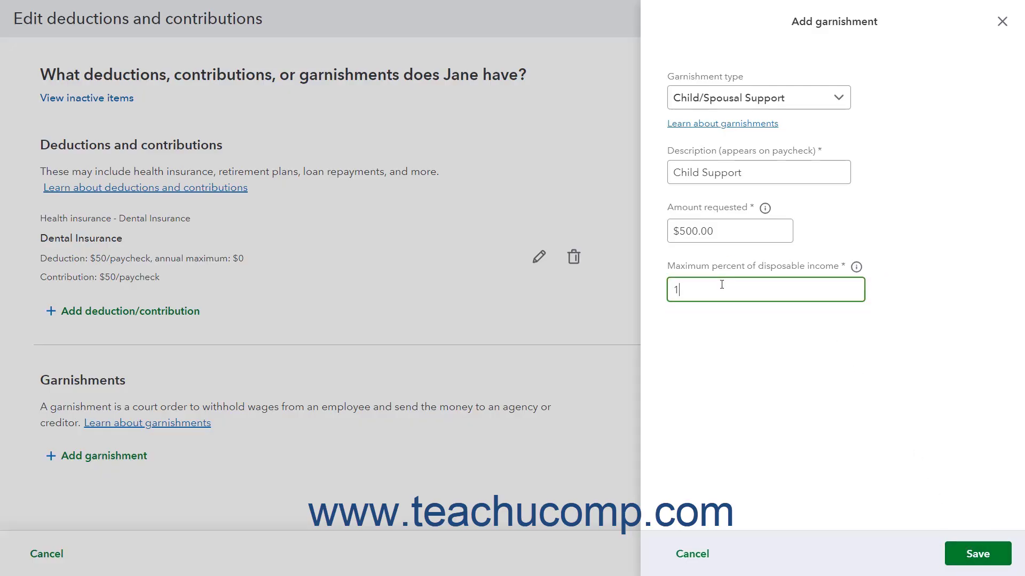
pyautogui.click(967, 544)
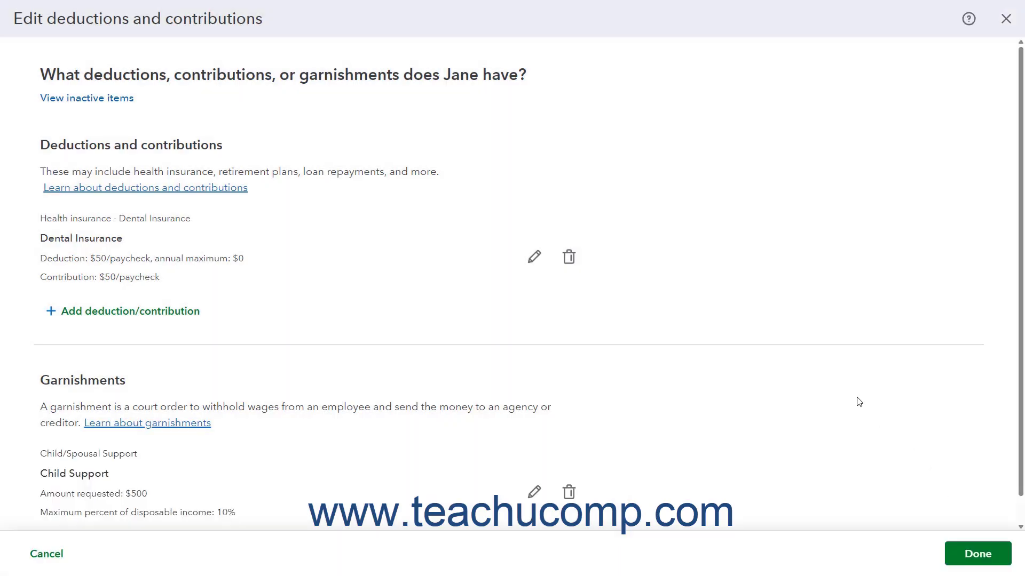
# - Review the Child Support garnishment's editable details without changing them, and delete the garnishment from the employee
pyautogui.click(534, 491)
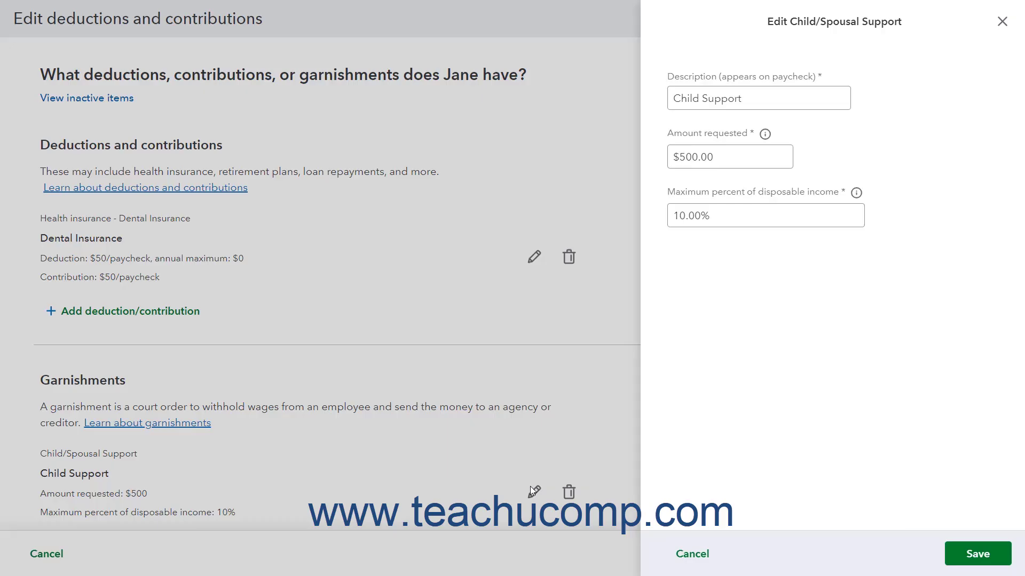
pyautogui.click(693, 554)
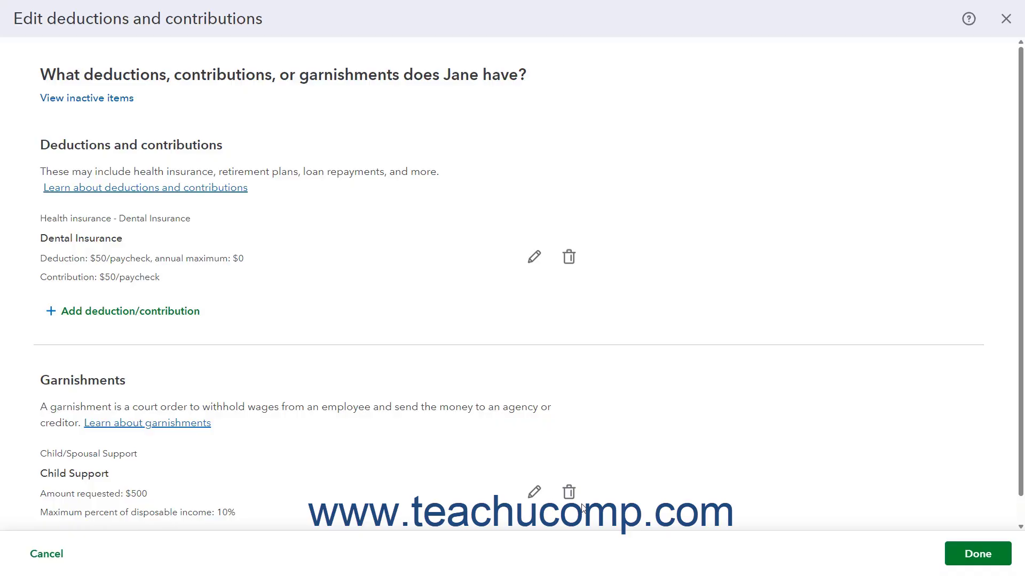
pyautogui.click(569, 494)
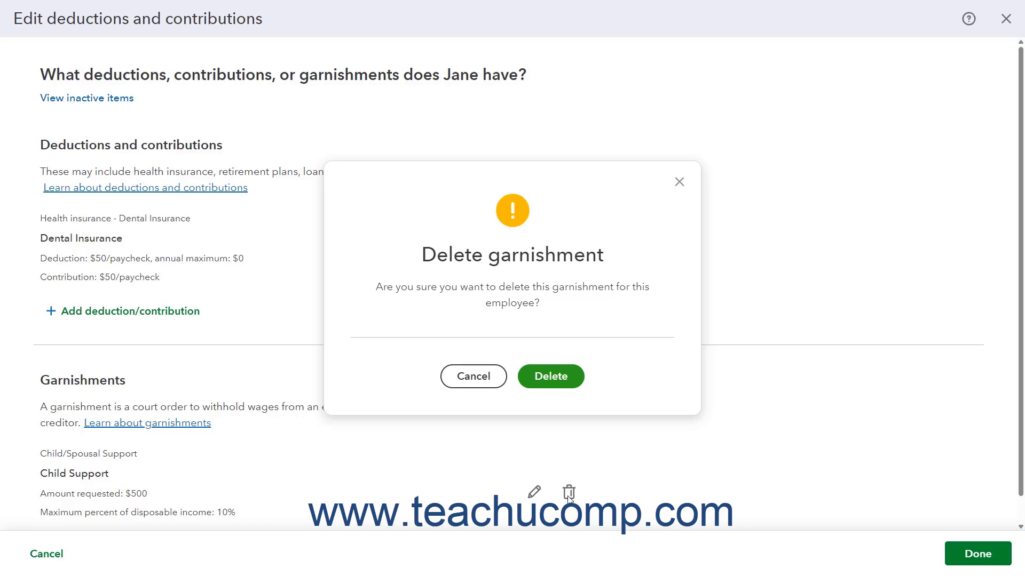
pyautogui.click(558, 375)
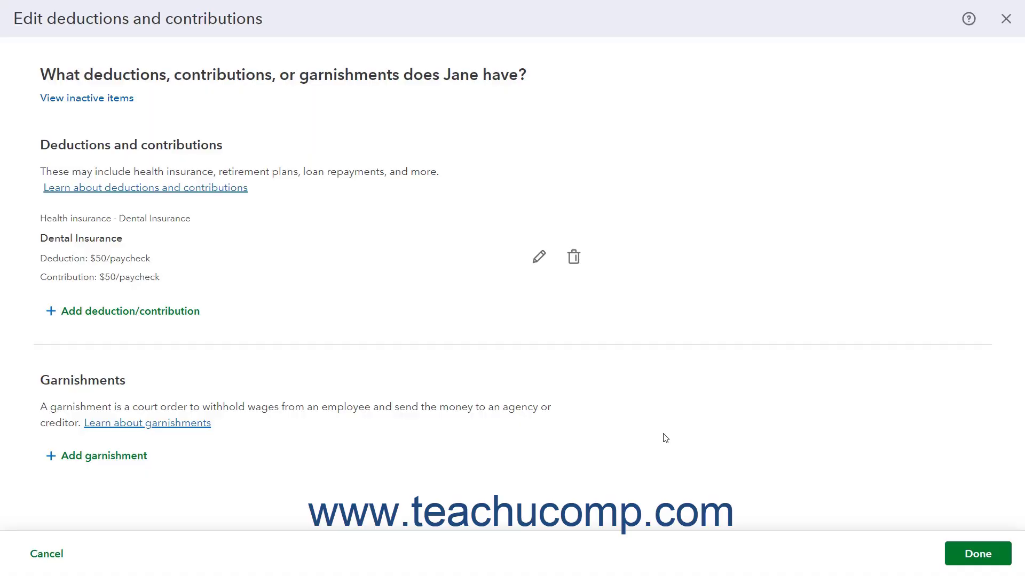
# - Finish the deductions settings and save an emergency contact with the contact's full name, relationship Brother, and phone number
pyautogui.click(958, 555)
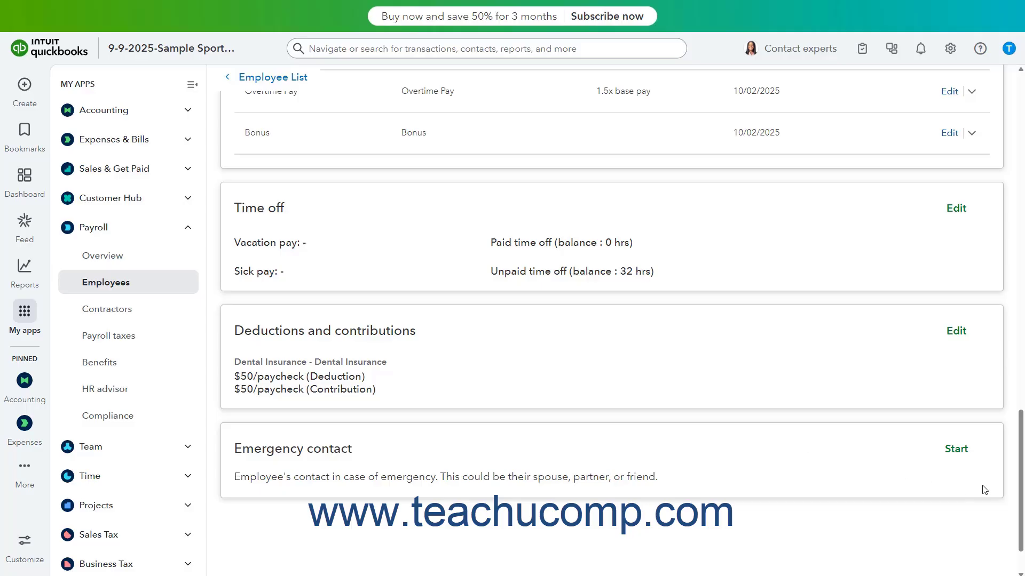
pyautogui.click(956, 450)
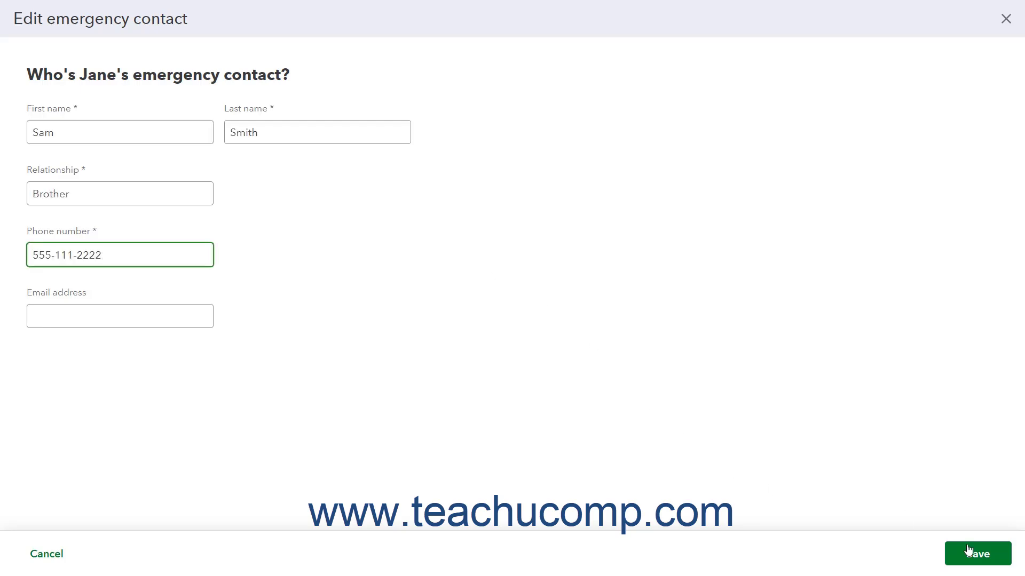
pyautogui.click(972, 554)
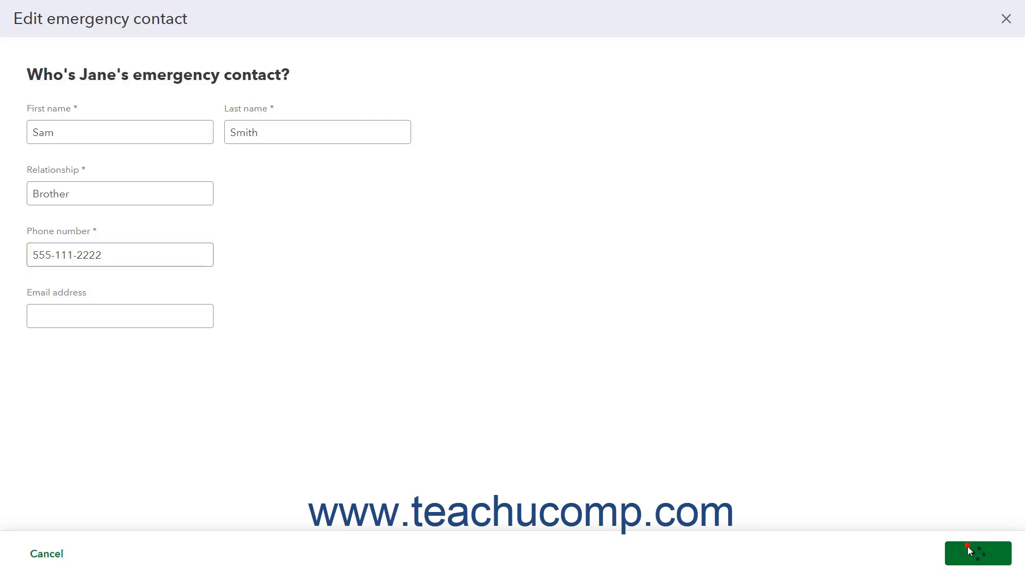
# - Look through the employee's profile, paycheck list, documents, history, notes, and permissions pages
pyautogui.scroll(12, 702, 315)
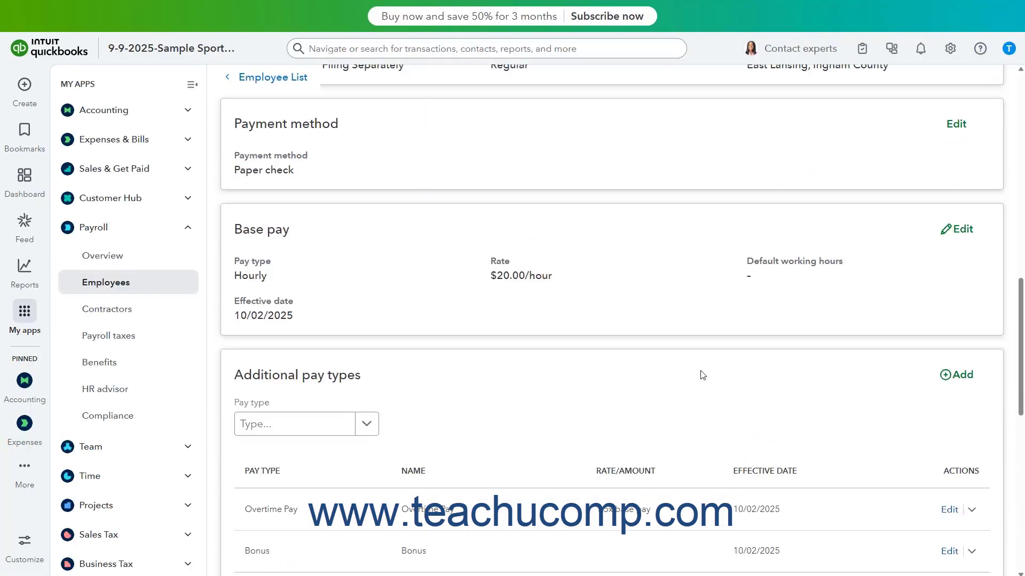
pyautogui.scroll(10, 516, 325)
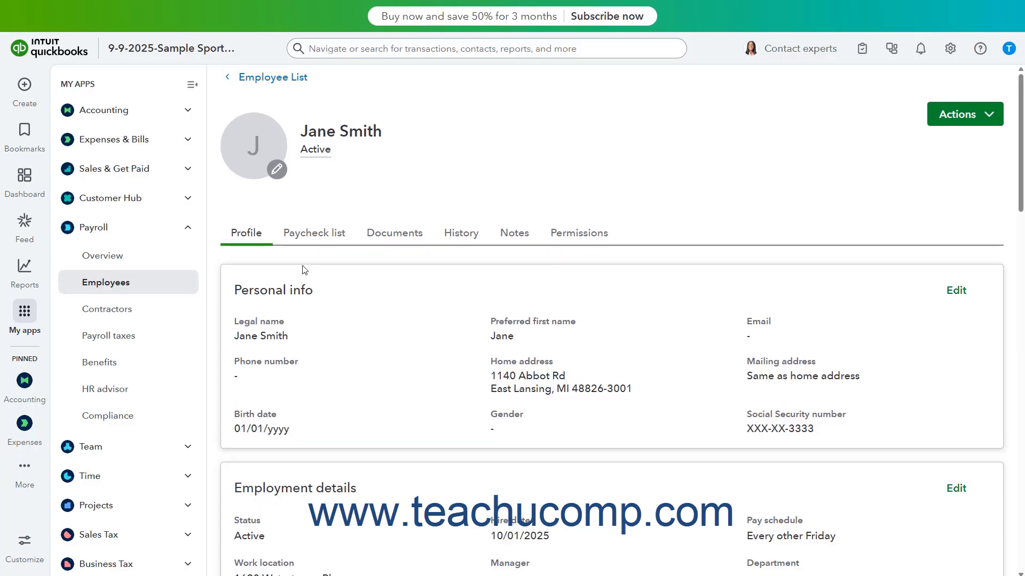
pyautogui.click(254, 241)
pyautogui.click(320, 239)
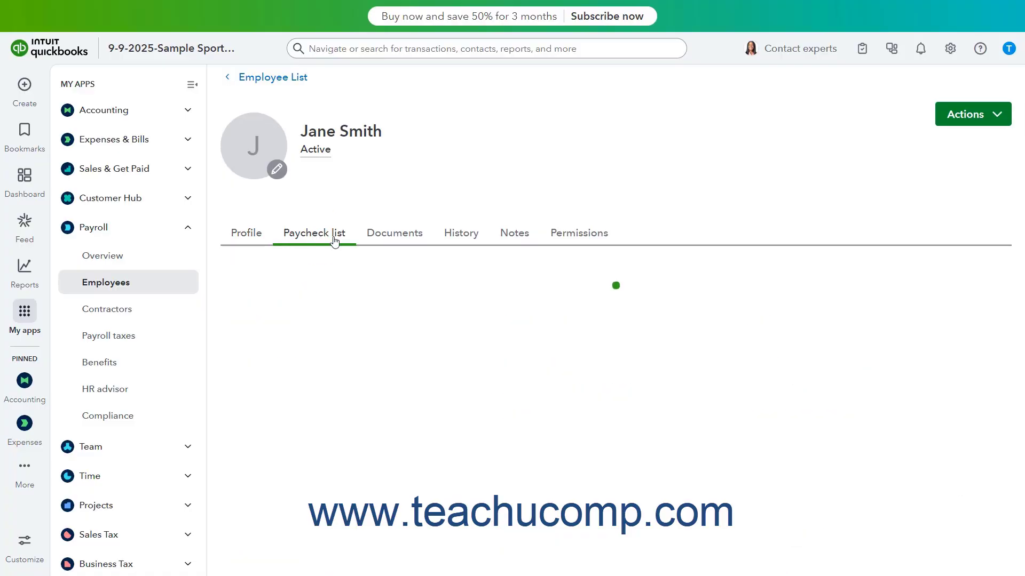
pyautogui.click(391, 239)
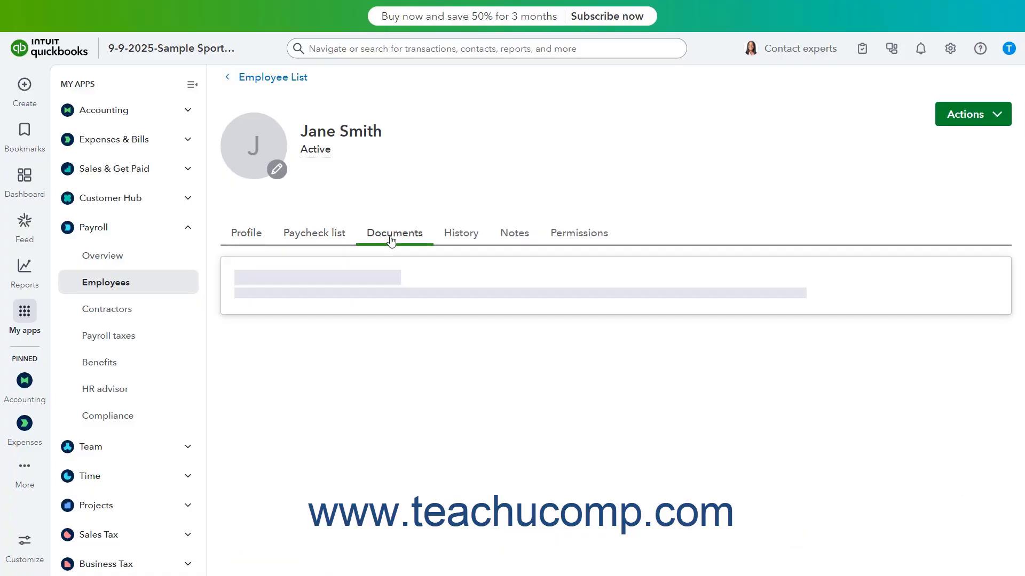
pyautogui.click(475, 239)
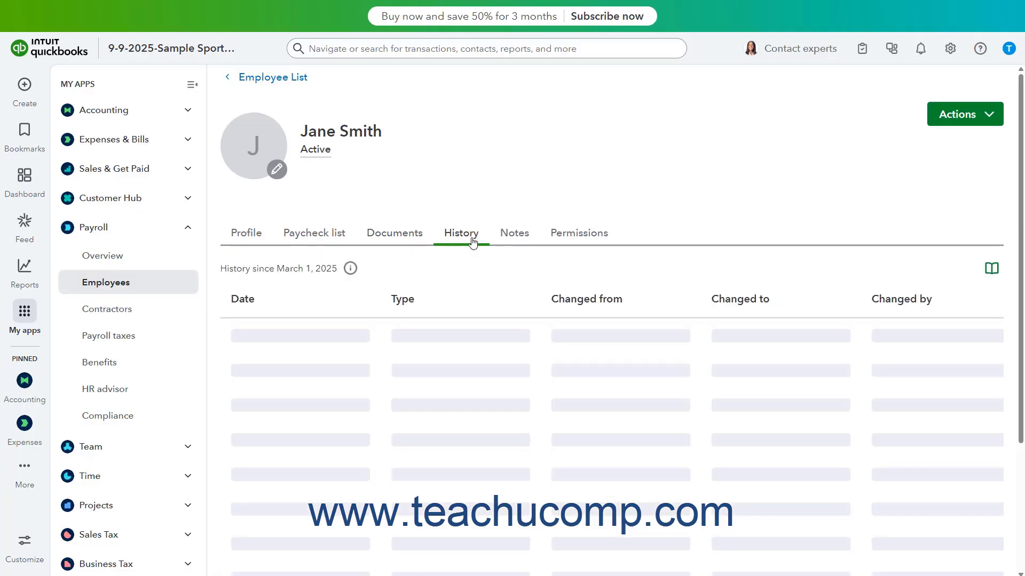
pyautogui.click(513, 243)
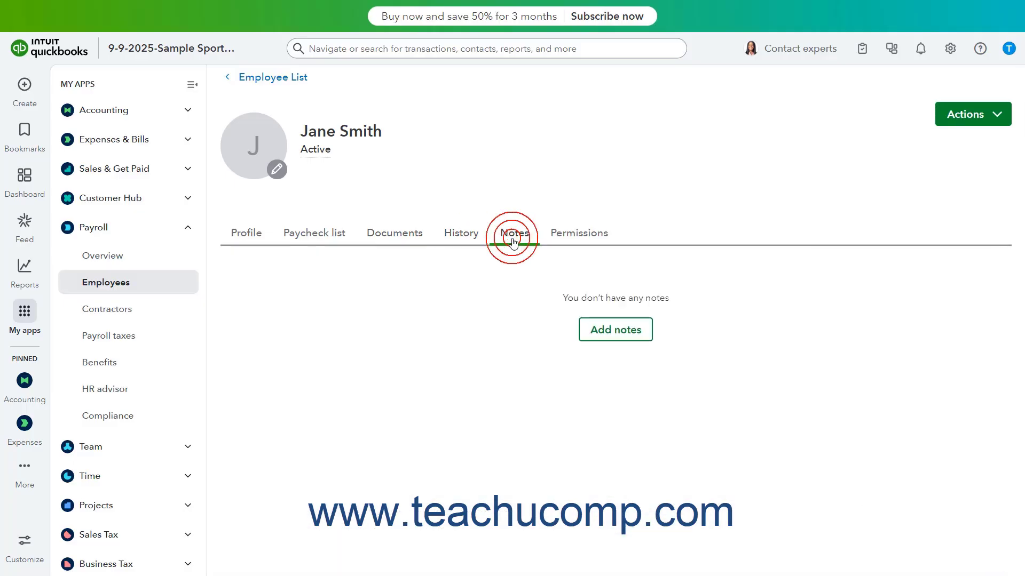
pyautogui.click(588, 237)
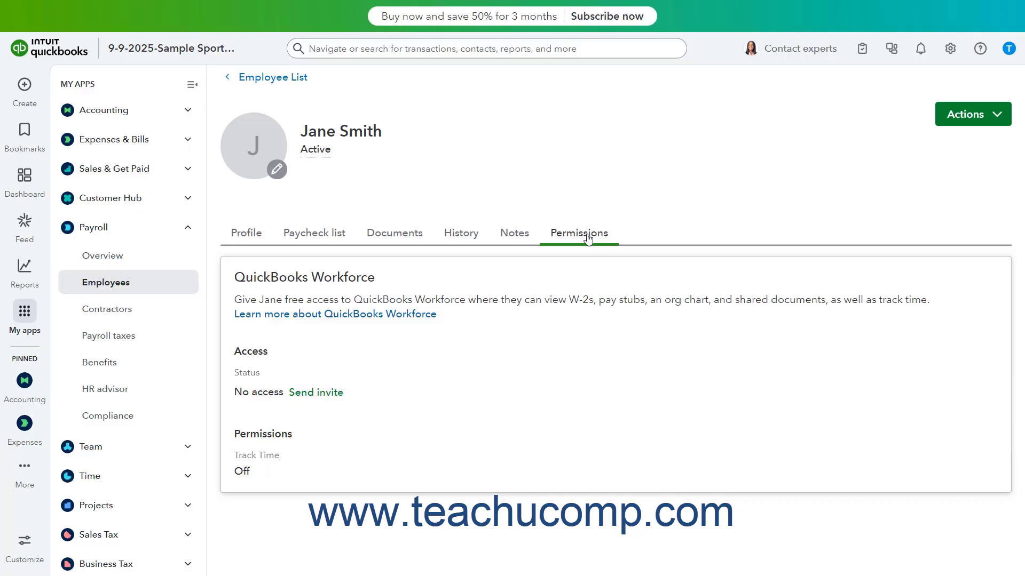
# - Return to the employee list, search for an employee by first name, clear the search, and view the employee status filter choices
pyautogui.click(297, 78)
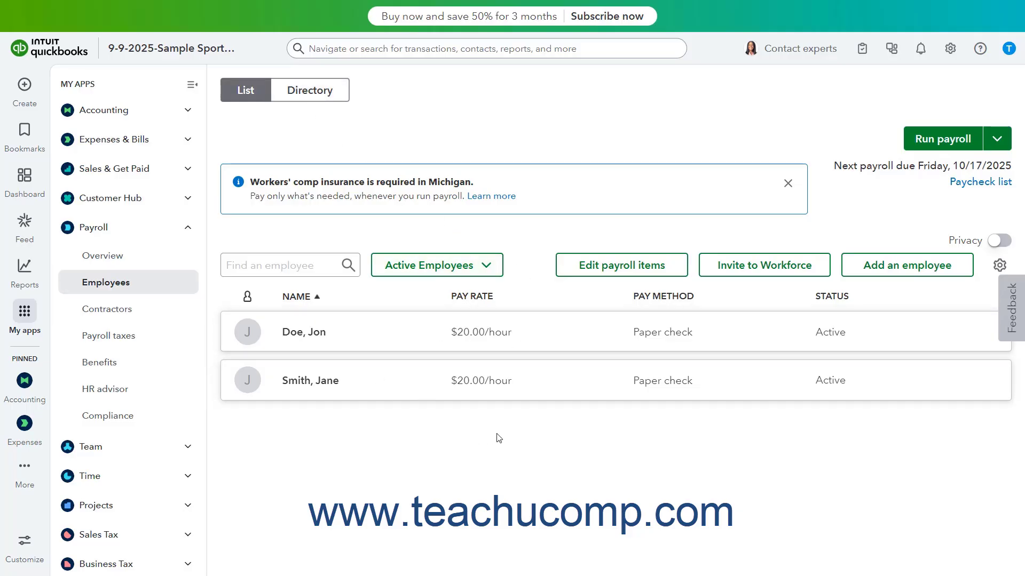
pyautogui.click(292, 267)
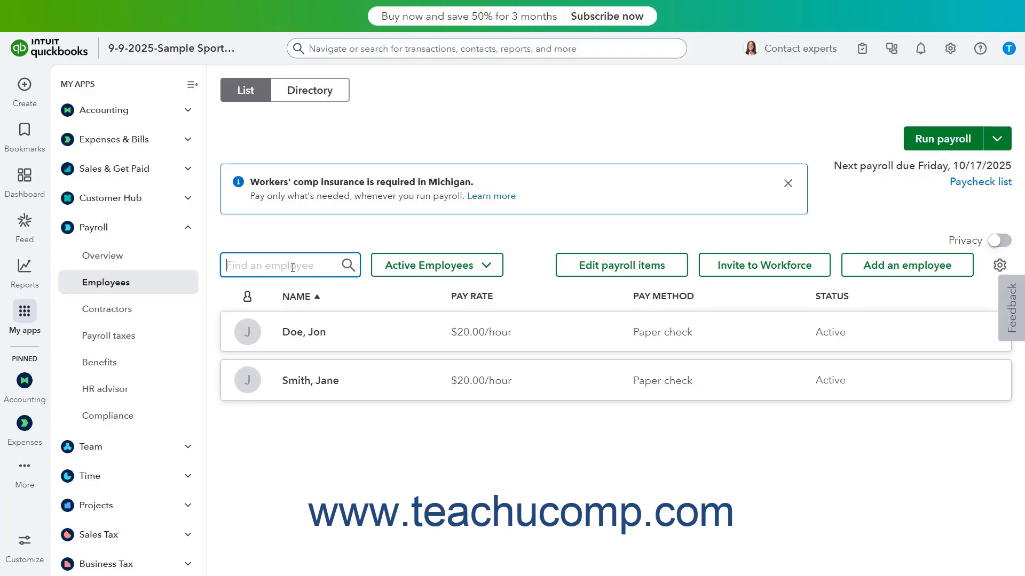
pyautogui.write('jon')
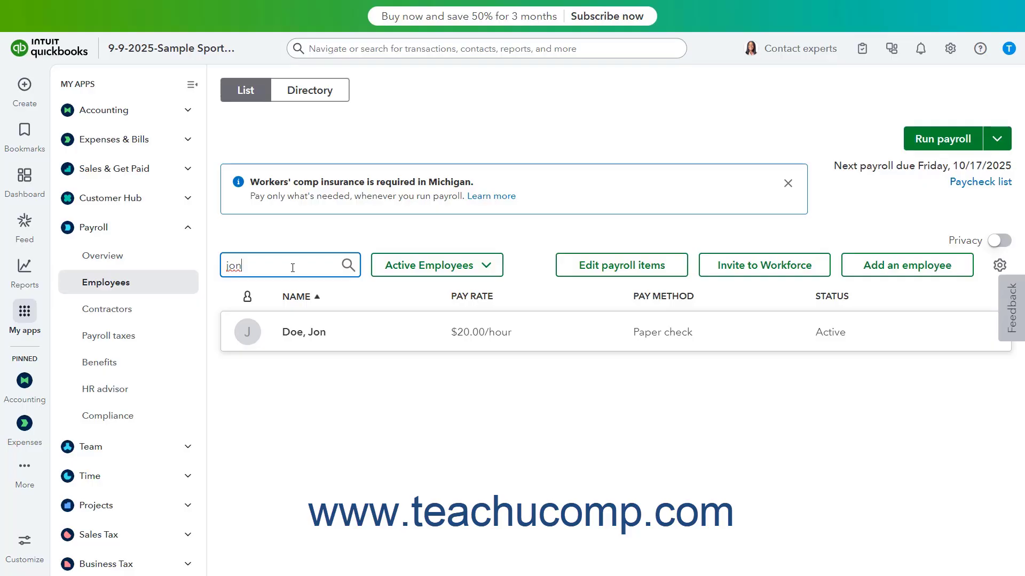
pyautogui.press('BackSpace')
pyautogui.press('BackSpace')
pyautogui.press('BackSpace')
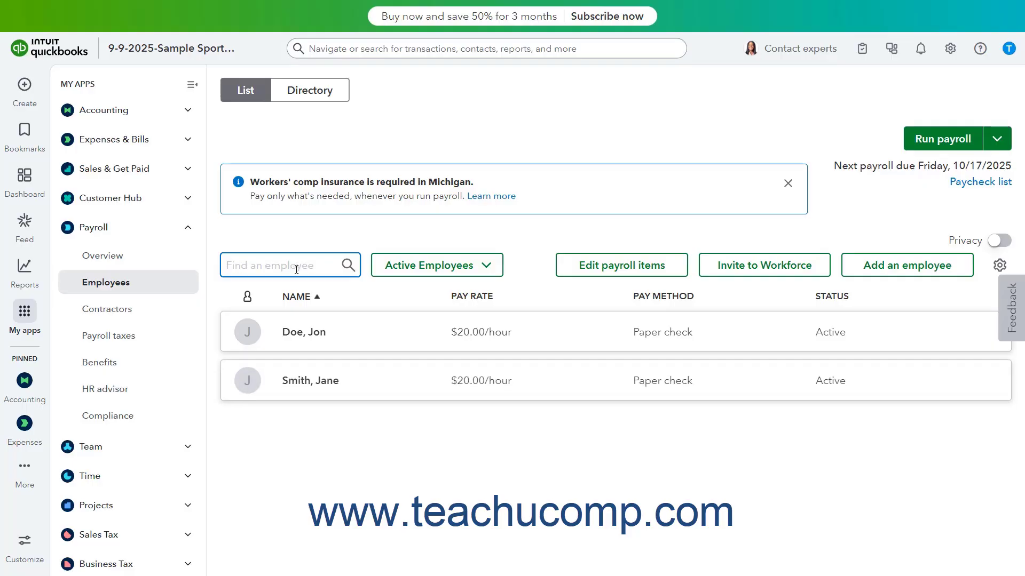
pyautogui.click(481, 274)
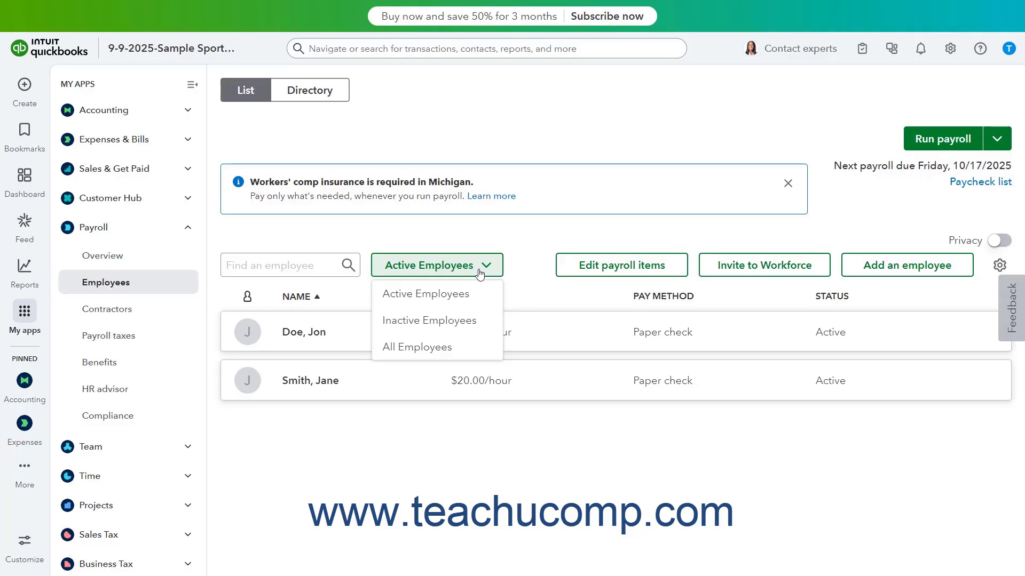
pyautogui.click(480, 274)
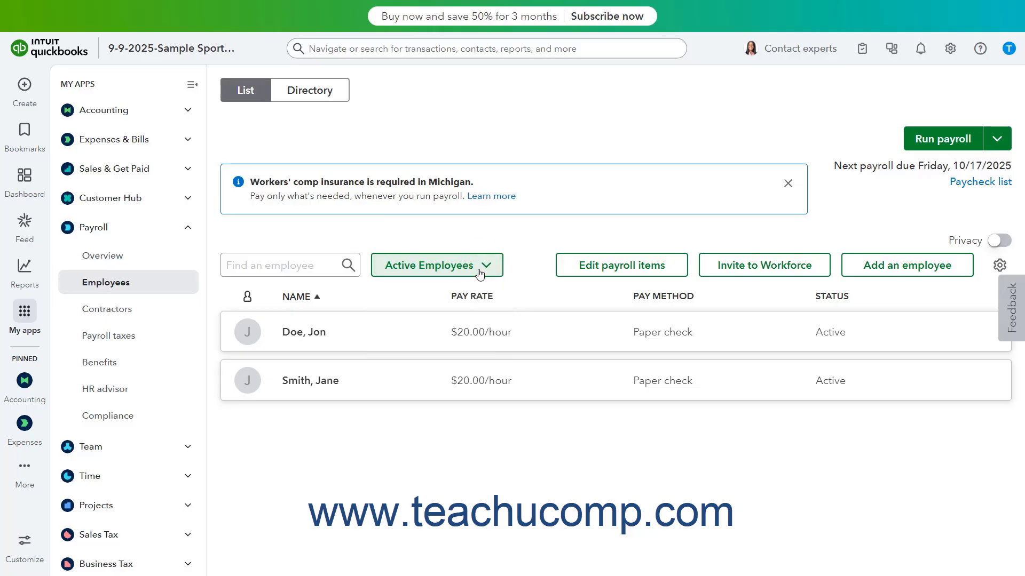
# - Sort the employee list by name in descending order, and restore ascending order
pyautogui.click(312, 298)
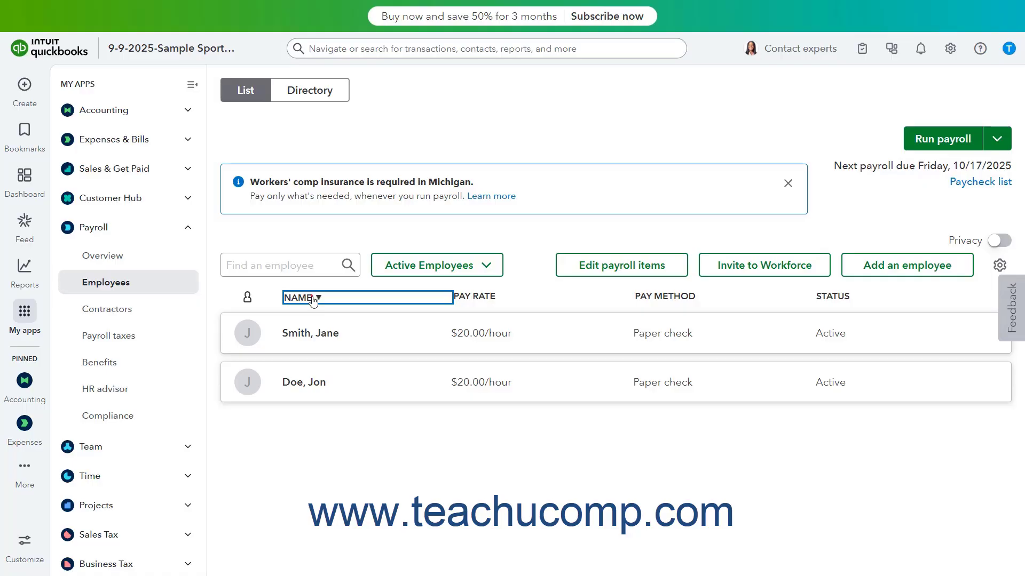
pyautogui.click(314, 301)
pyautogui.click(313, 300)
pyautogui.click(314, 300)
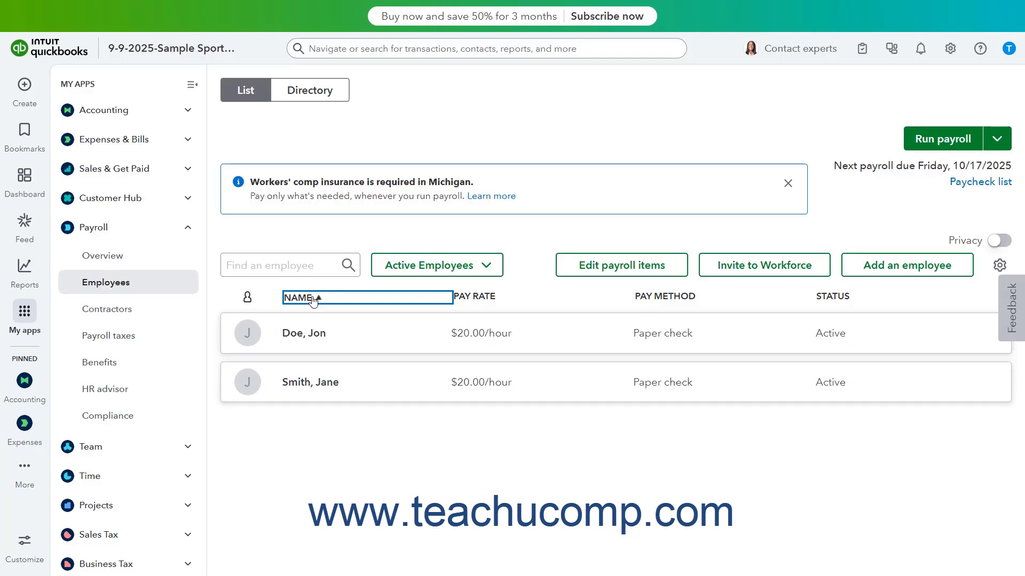
# - Review the pay schedules among the payroll items, and view the Workforce invitation form without sending any invites
pyautogui.click(574, 275)
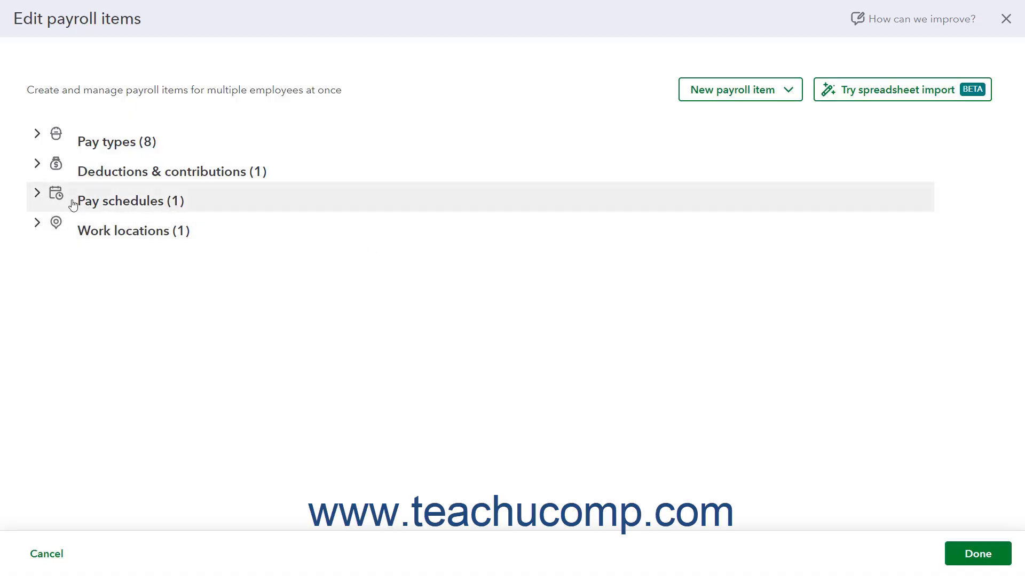
pyautogui.click(39, 196)
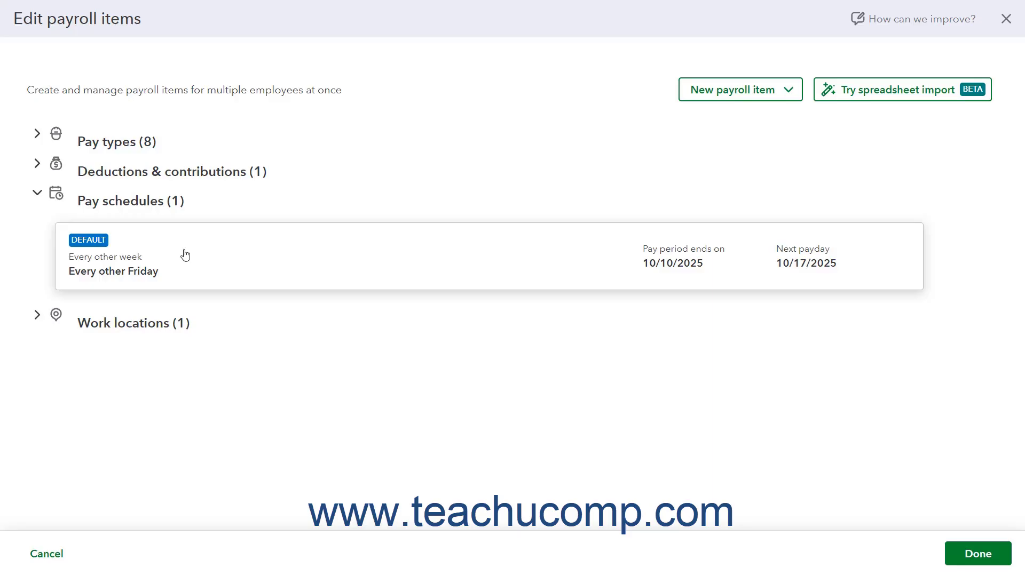
pyautogui.click(959, 565)
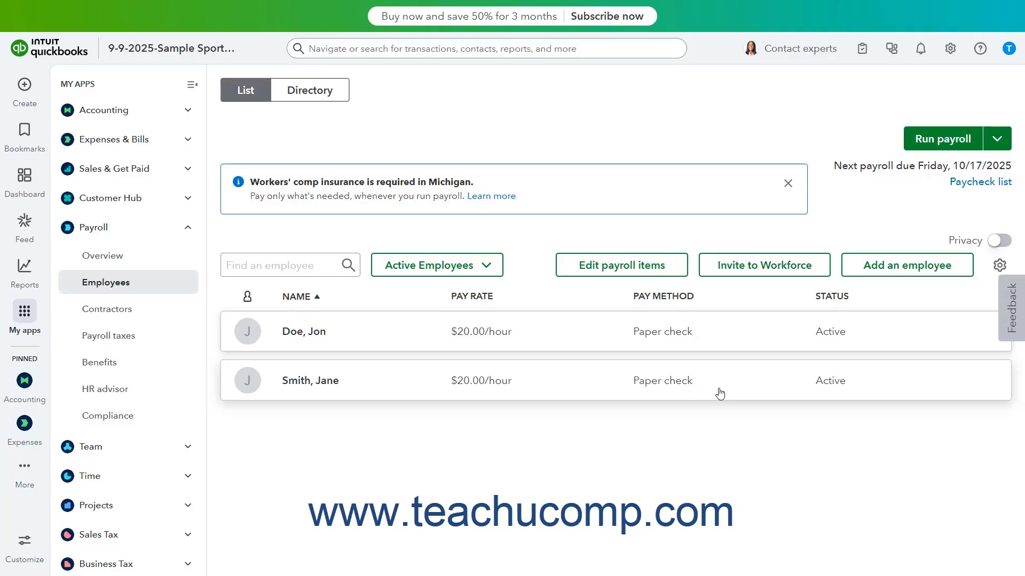
pyautogui.click(751, 275)
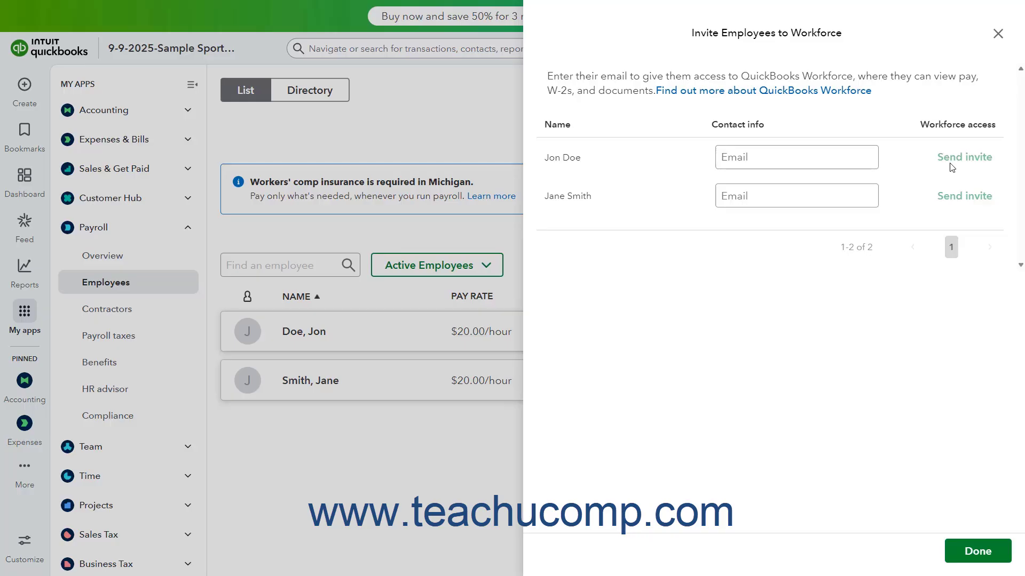
pyautogui.click(997, 33)
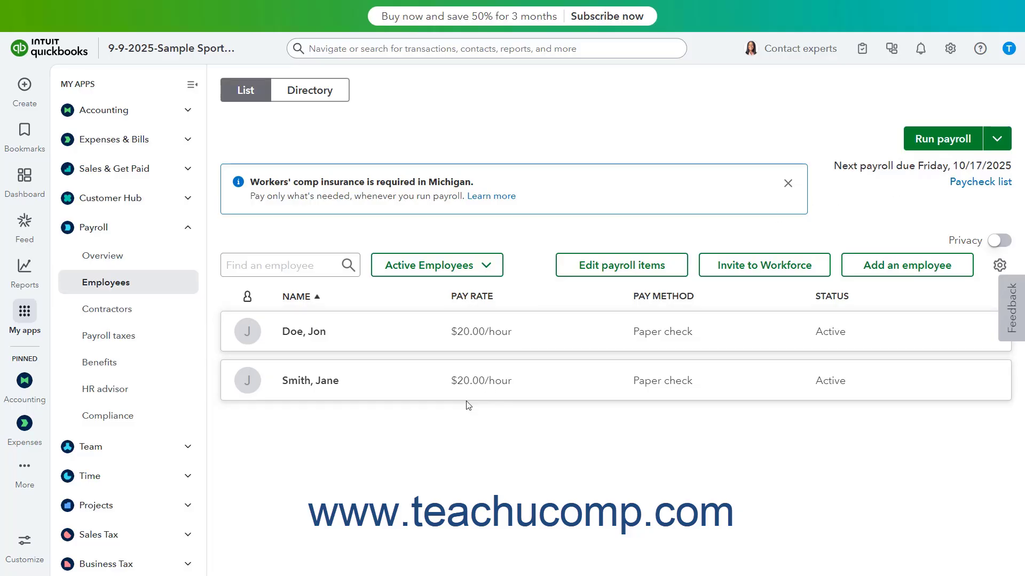
# - View the permanent deletion confirmation for the second listed employee, cancel it, and return to the employee list
pyautogui.click(409, 380)
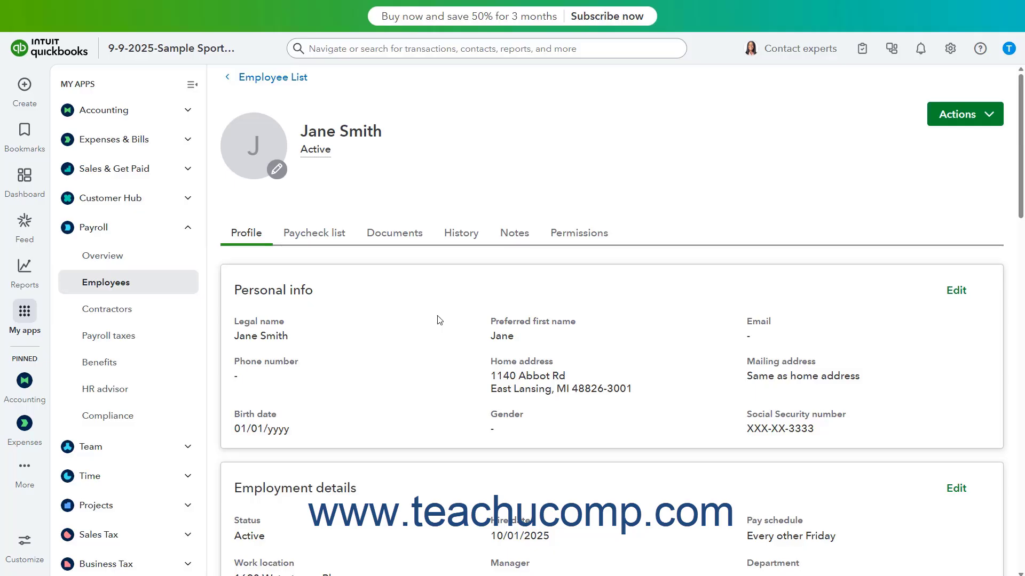
pyautogui.click(961, 122)
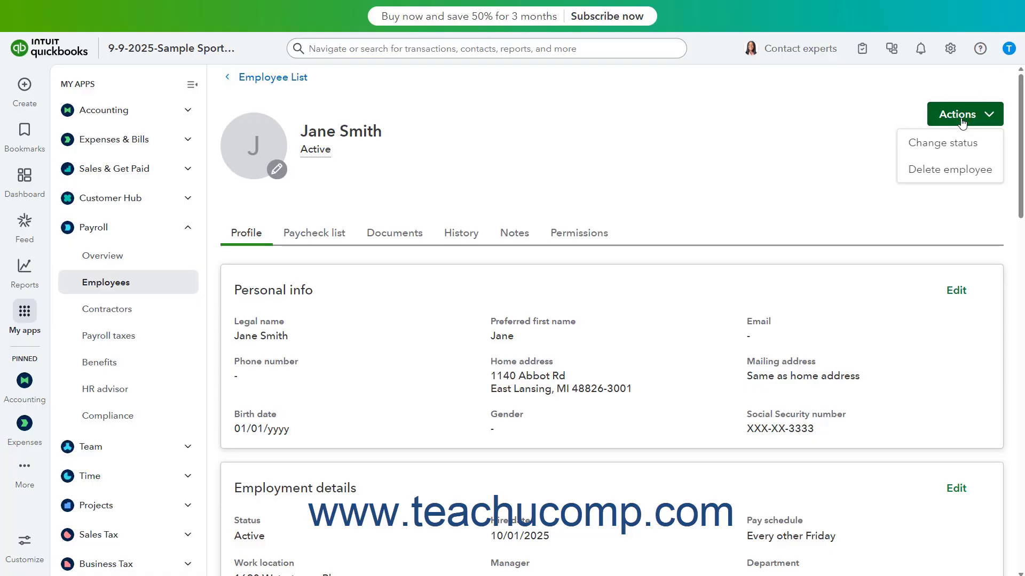
pyautogui.click(944, 178)
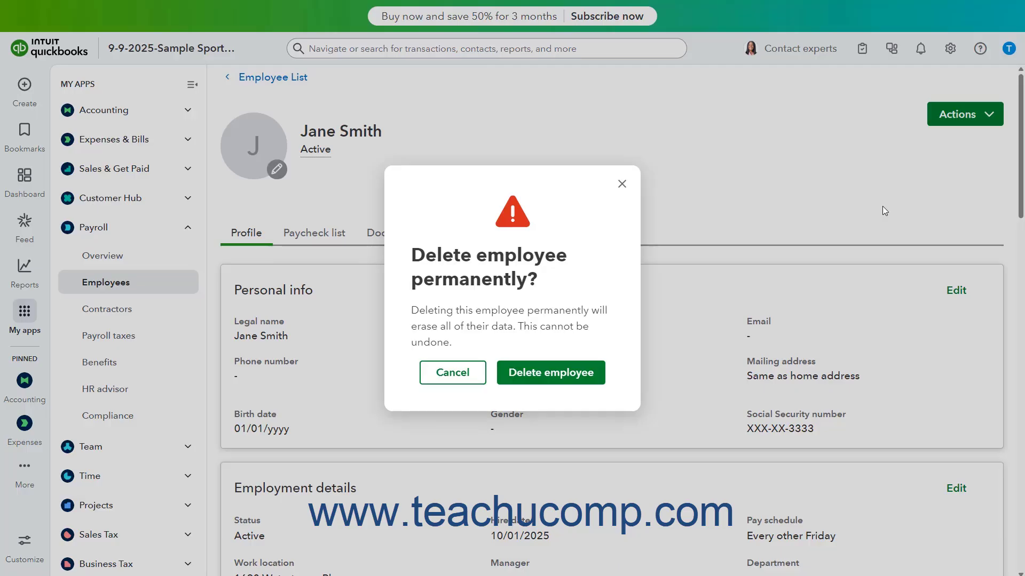
pyautogui.click(451, 375)
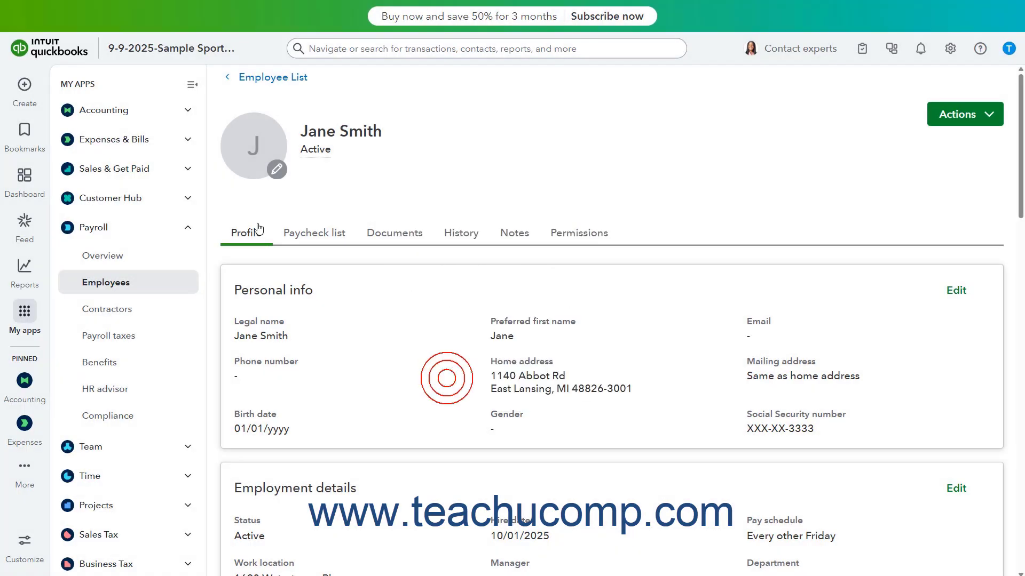
pyautogui.click(284, 80)
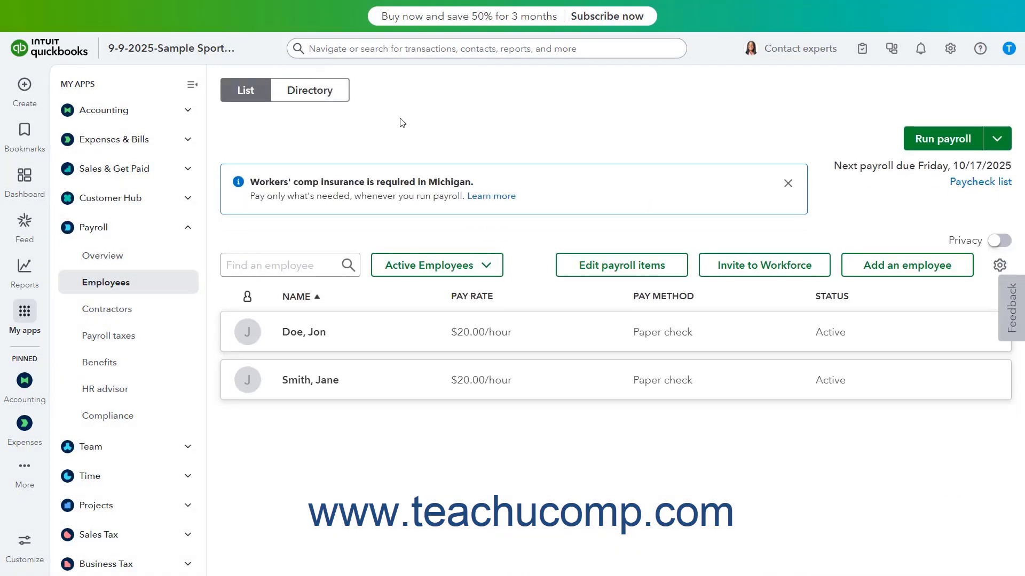